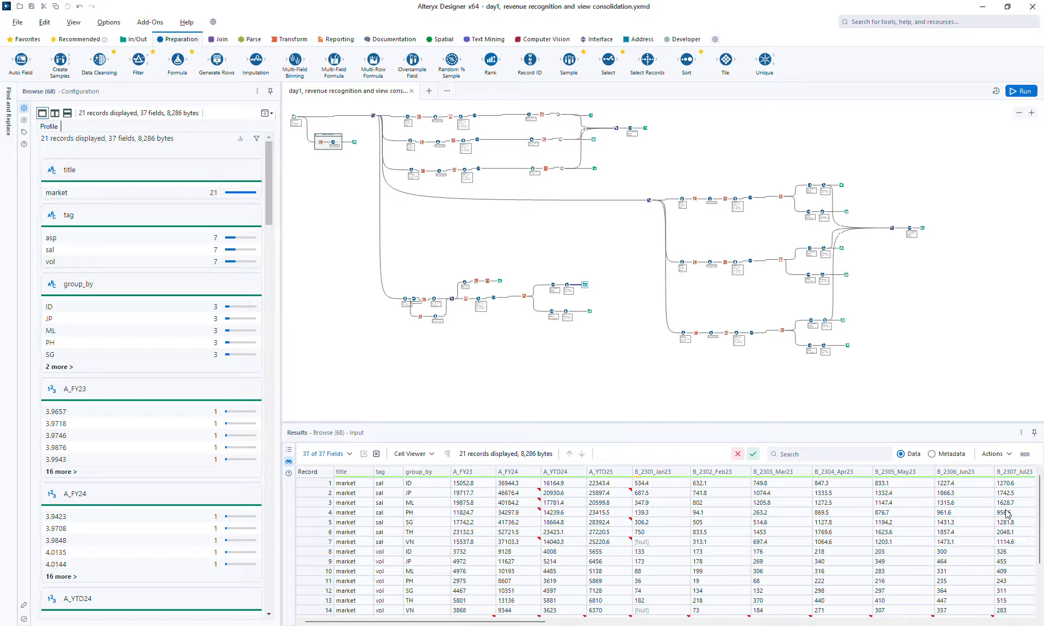
# Step: Inspect the market branch's Browse outputs, scrolling across the monthly value columns
pyautogui.click(566, 621)
pyautogui.hscroll(-5, 796, 605)
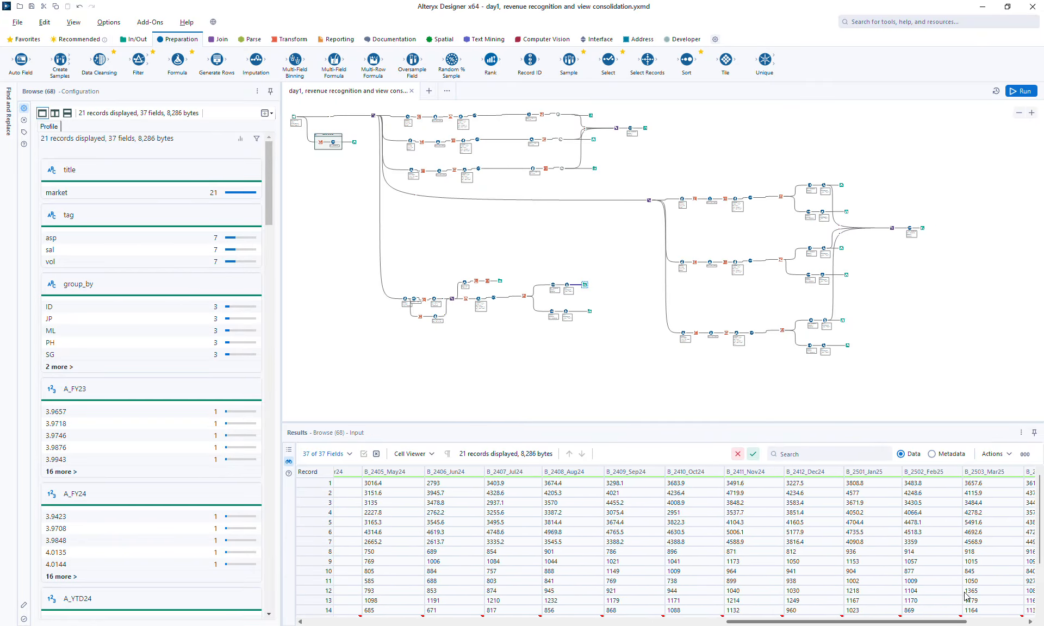
pyautogui.hscroll(-6, 720, 597)
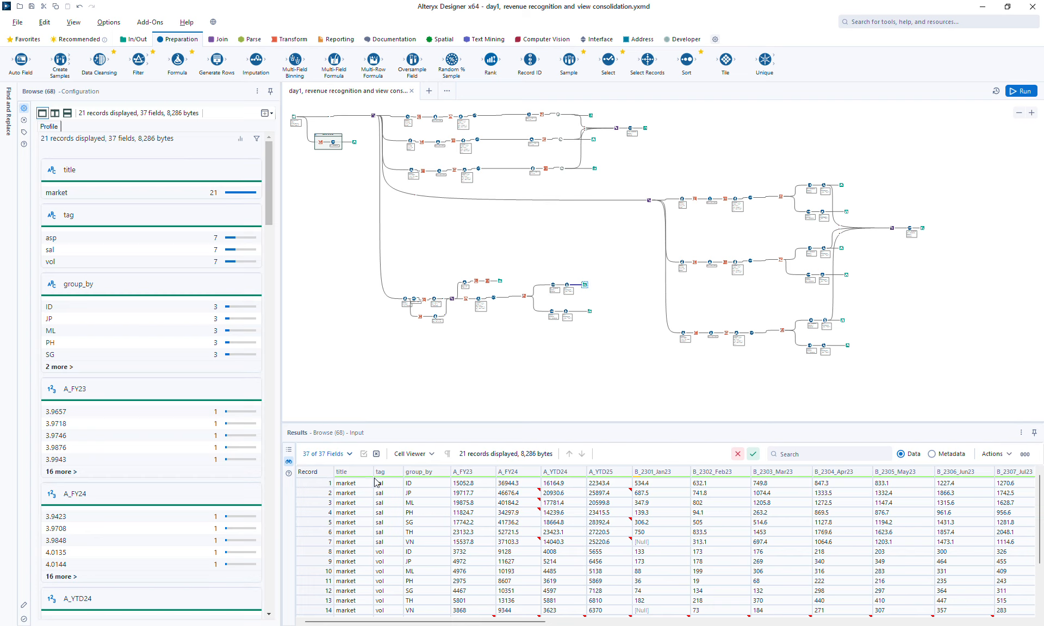
pyautogui.click(592, 310)
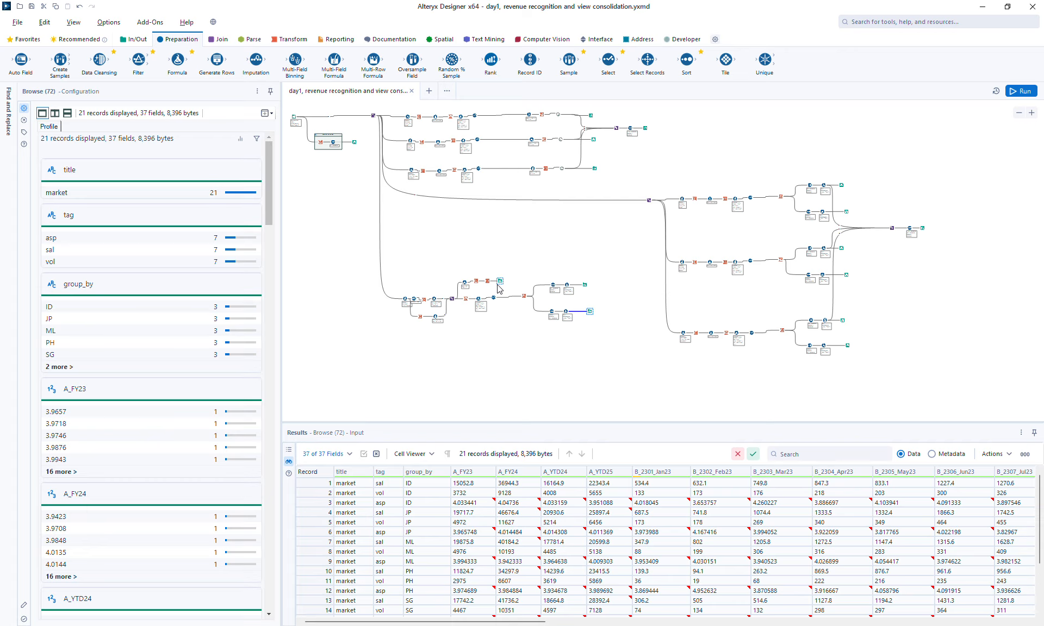
pyautogui.click(586, 285)
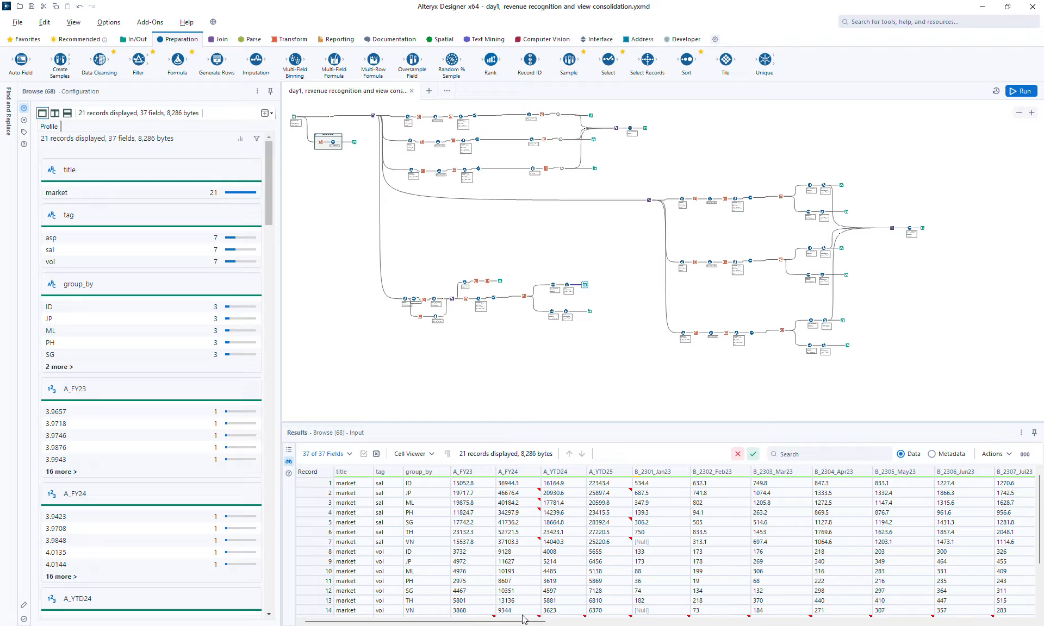
pyautogui.moveTo(524, 619); pyautogui.dragTo(1001, 606)
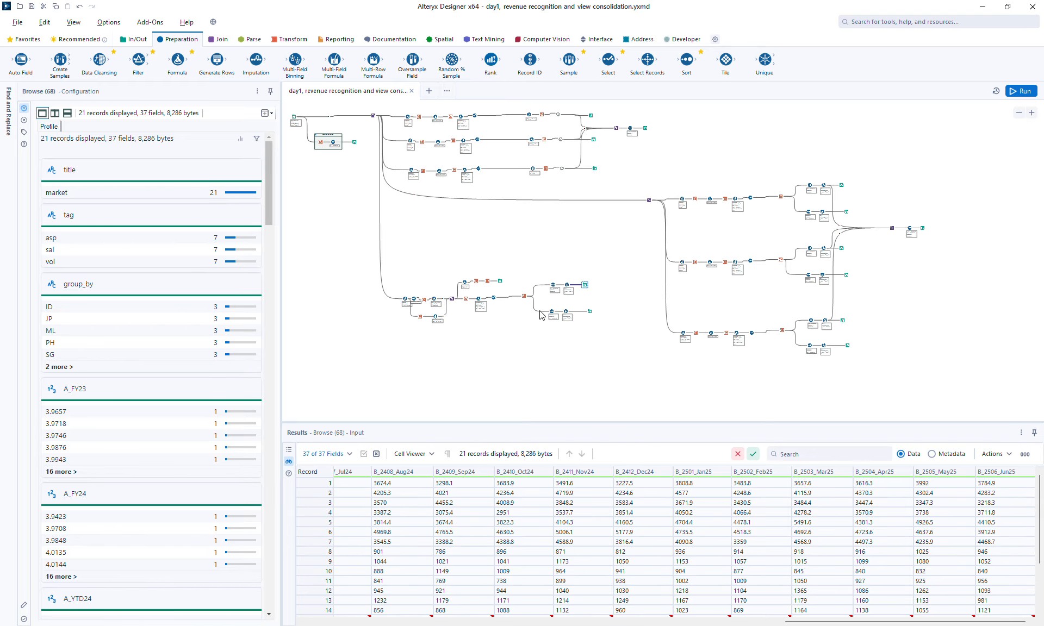
# Step: Examine the check table comparing FY23, FY24, YTD24 and YTD25 totals for sources A and B
pyautogui.click(501, 281)
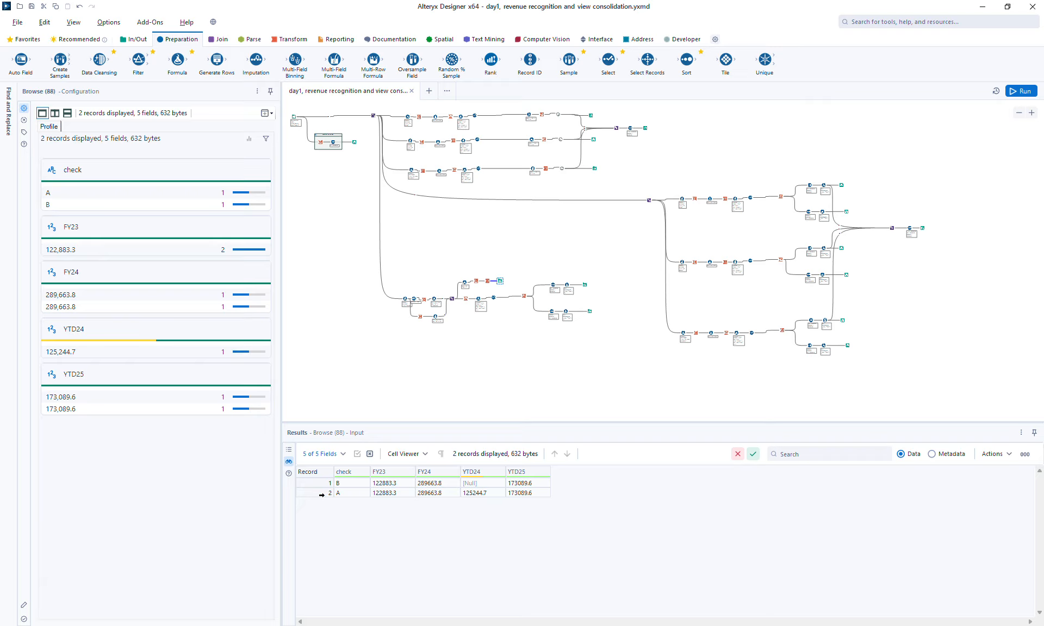
pyautogui.click(321, 495)
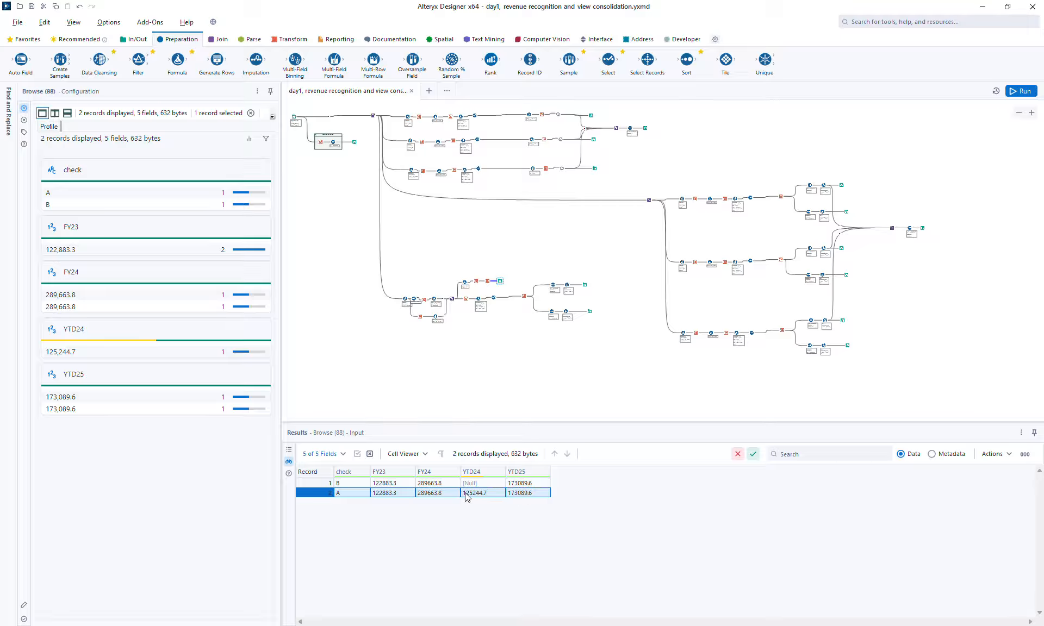
pyautogui.click(484, 495)
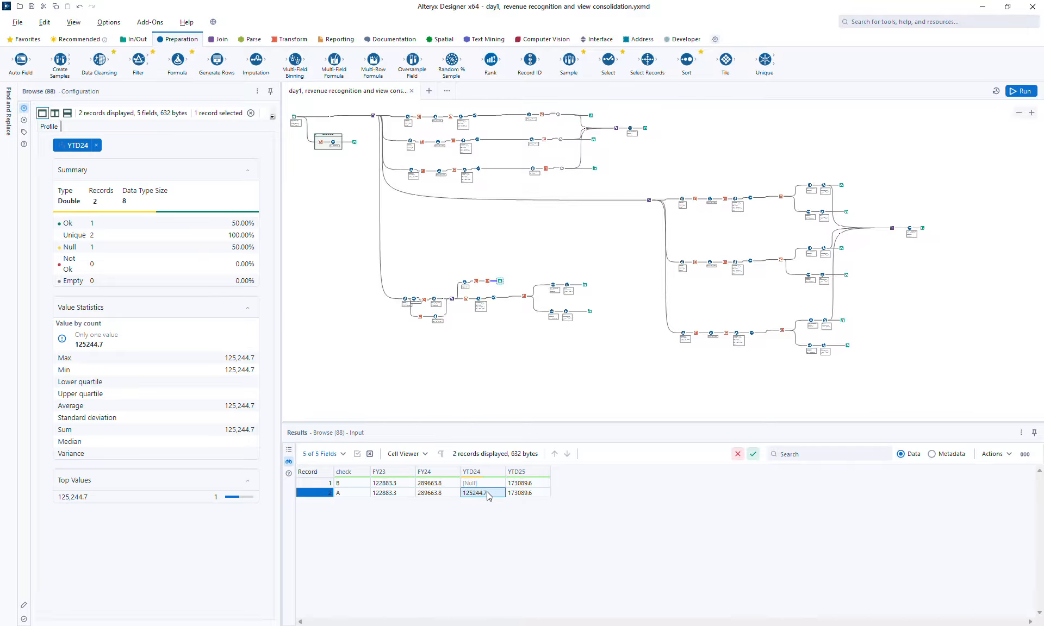
pyautogui.click(308, 483)
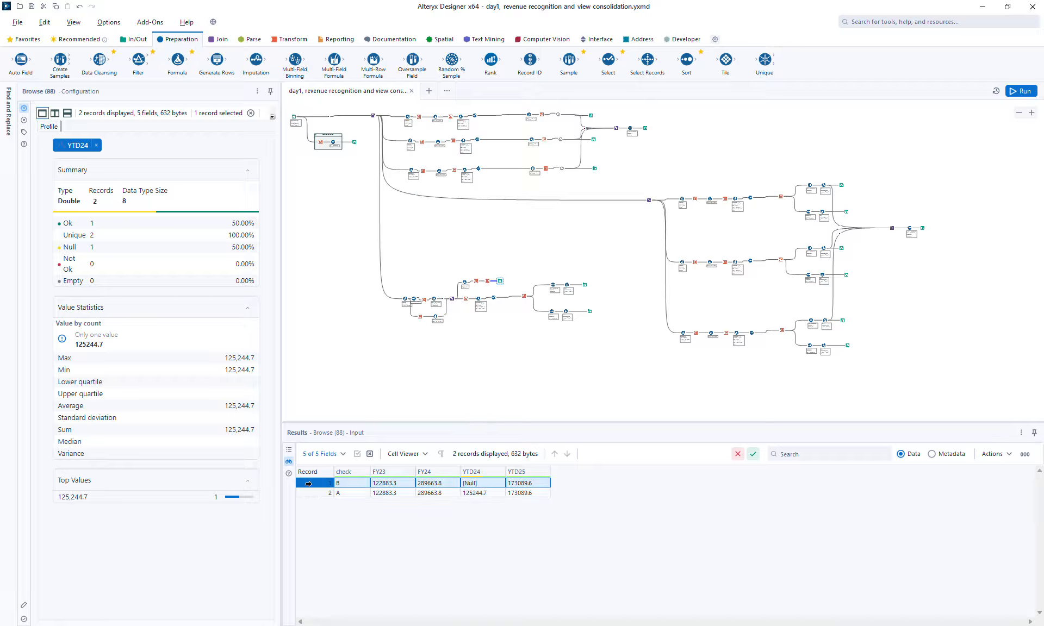
pyautogui.click(491, 483)
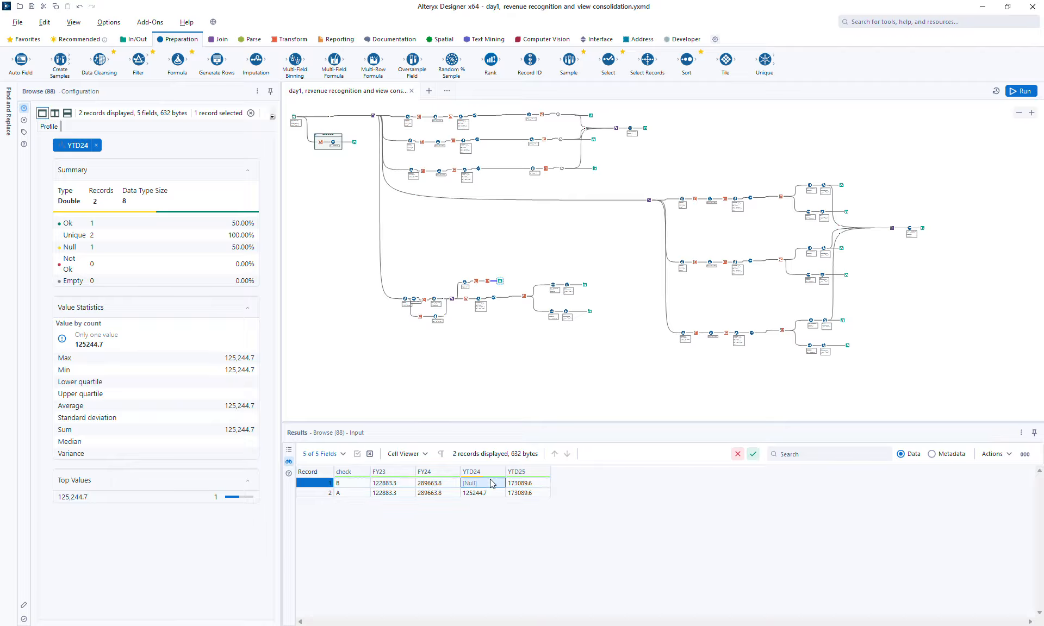
pyautogui.click(430, 486)
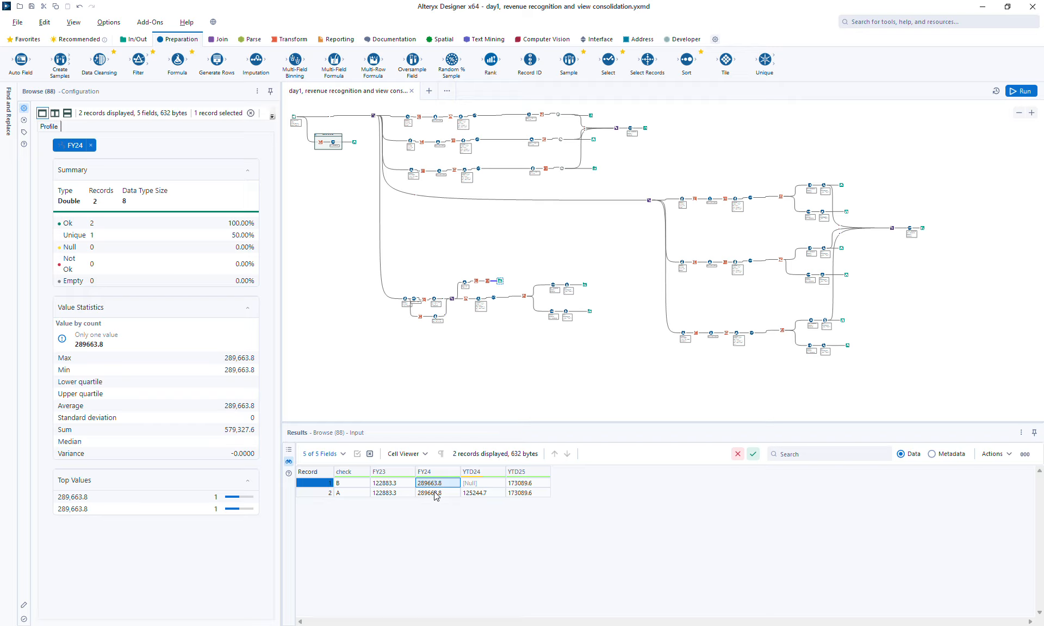
pyautogui.click(482, 493)
pyautogui.click(519, 493)
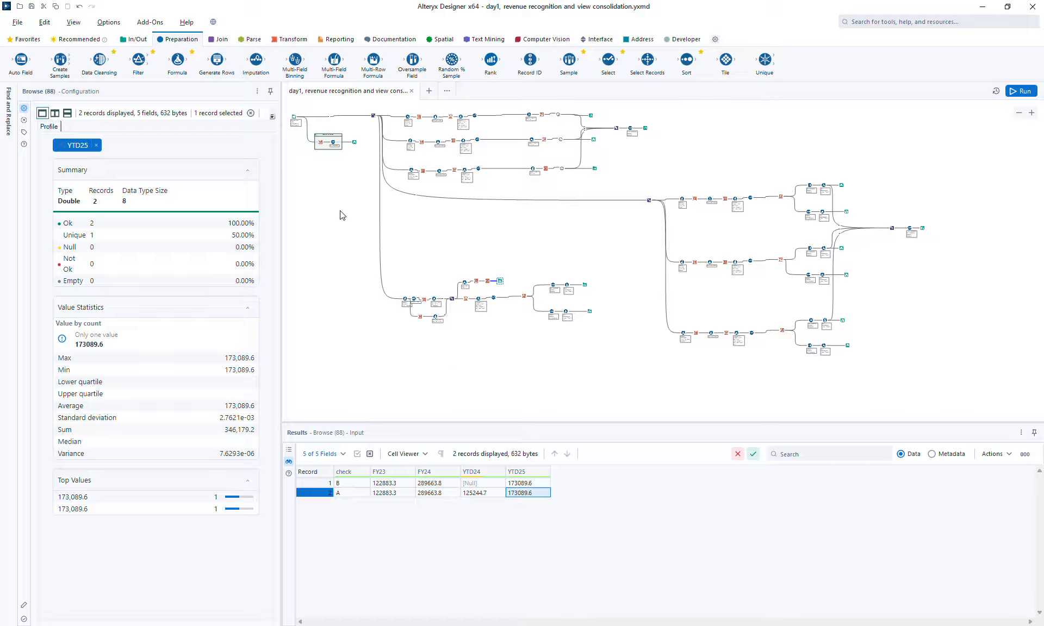
# Step: Review the fiscal-year summary records and the market browse output again
pyautogui.click(354, 141)
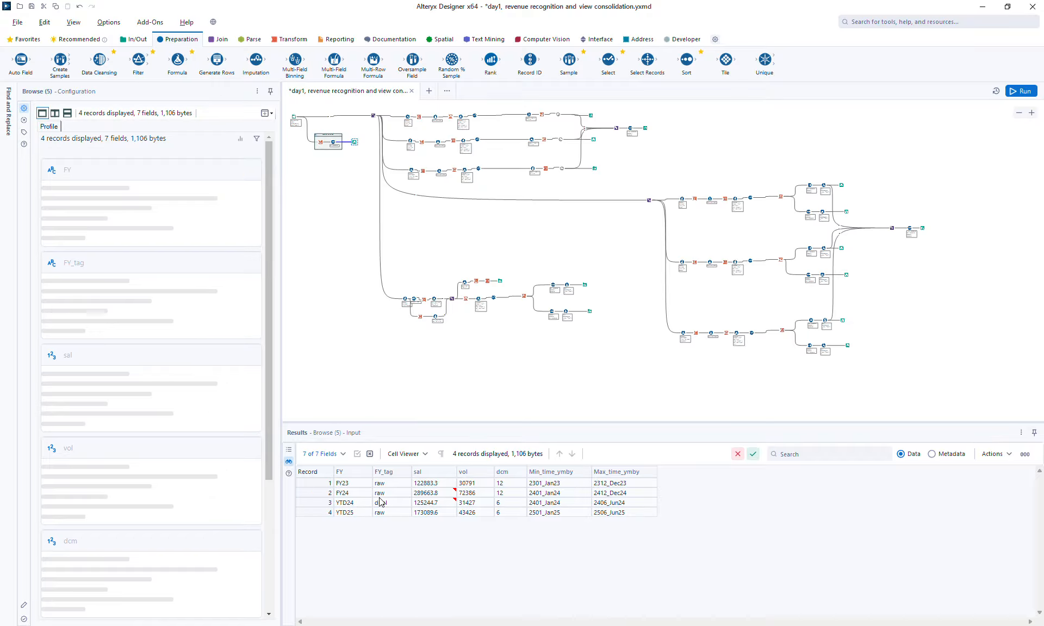
pyautogui.click(321, 503)
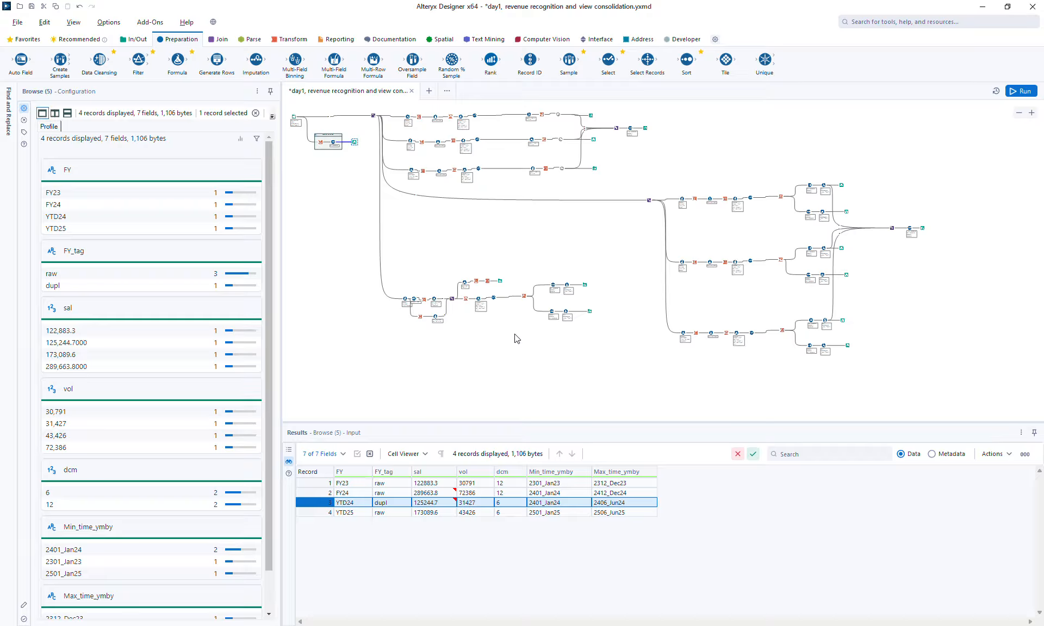
pyautogui.click(584, 283)
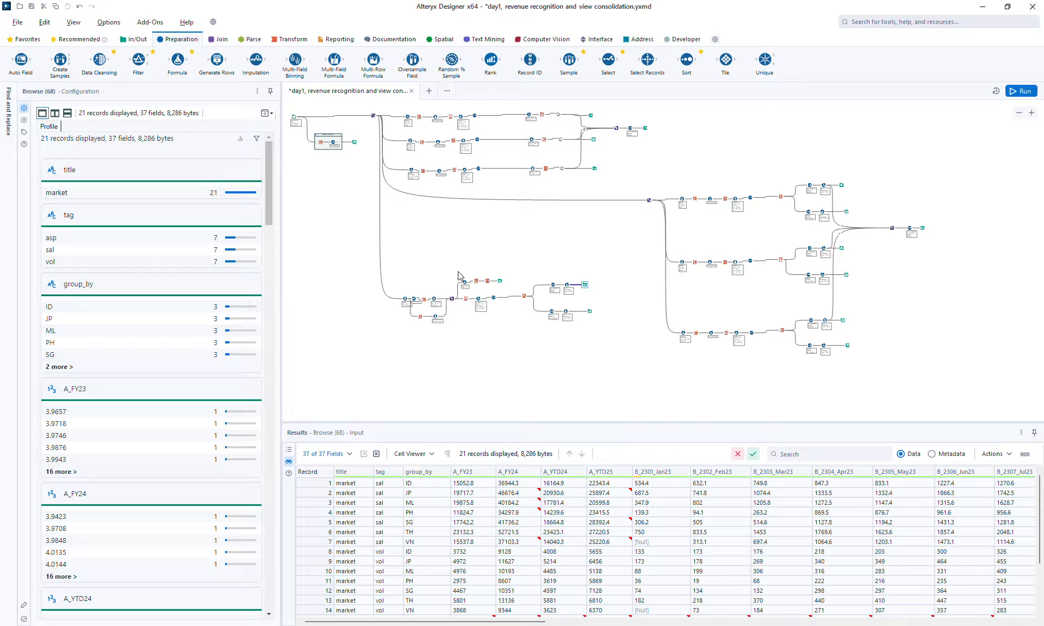
# Step: Insert a Union tool on the connection feeding the market-level branch
pyautogui.click(219, 41)
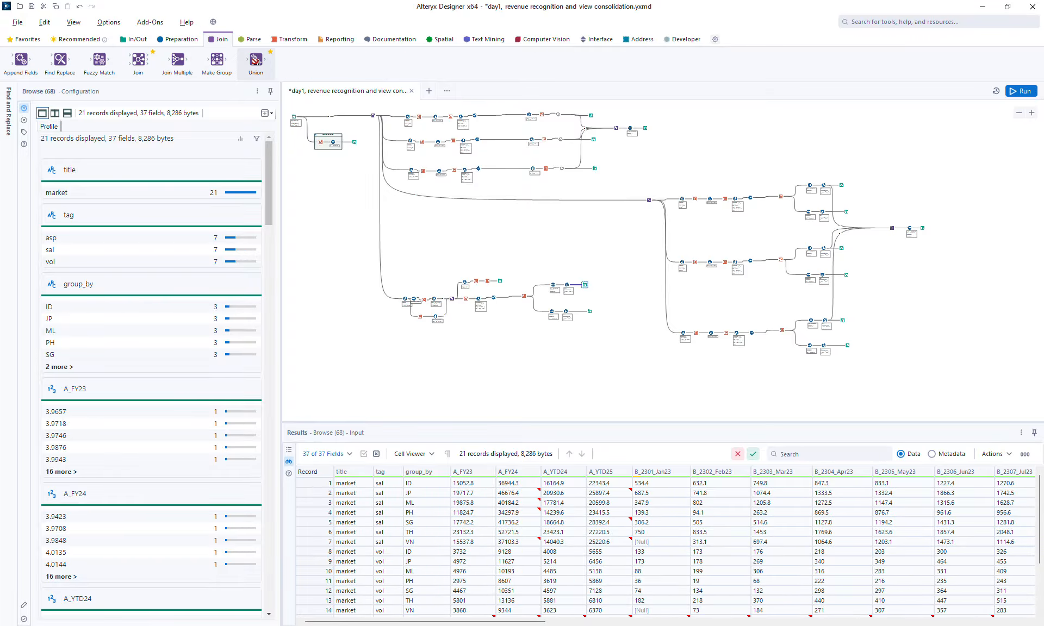
pyautogui.moveTo(256, 60); pyautogui.dragTo(383, 288)
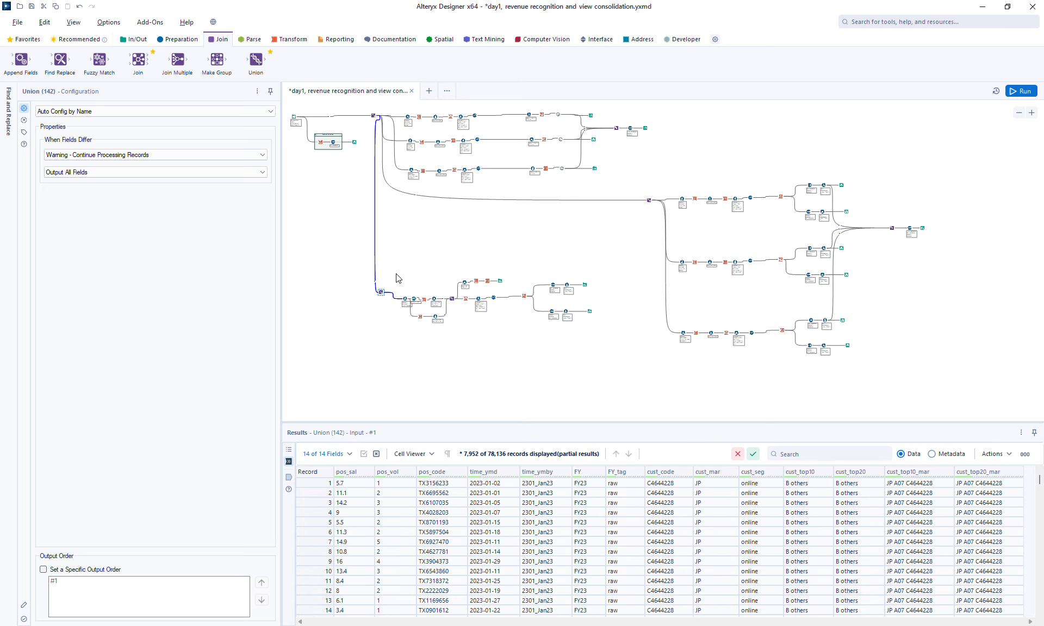
# Step: Select the whole market branch and move it upward on the canvas
pyautogui.moveTo(393, 271); pyautogui.dragTo(613, 341)
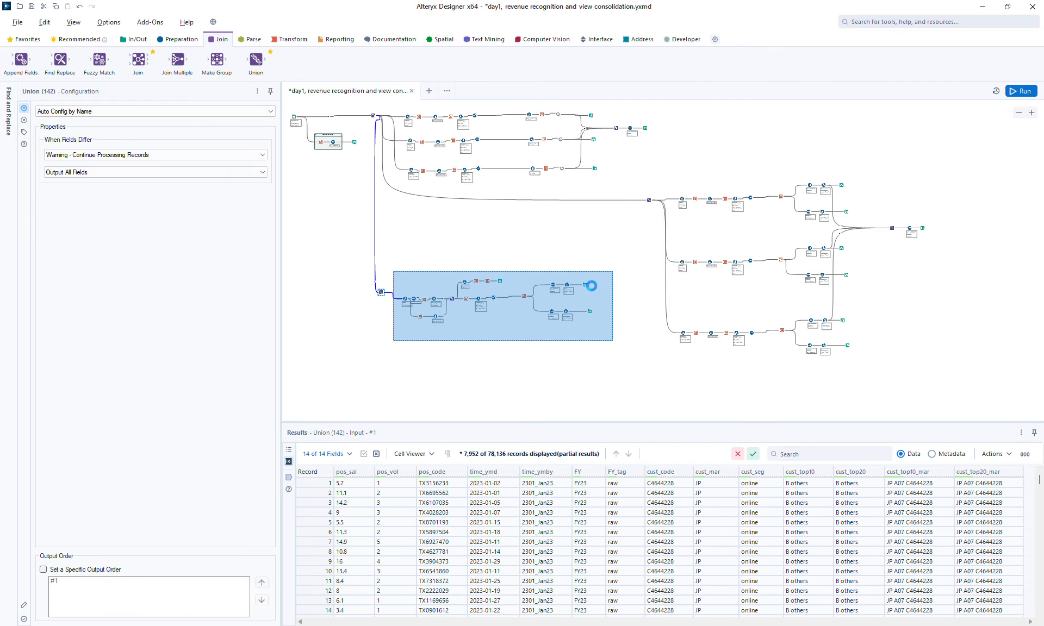
pyautogui.moveTo(591, 286); pyautogui.dragTo(589, 248)
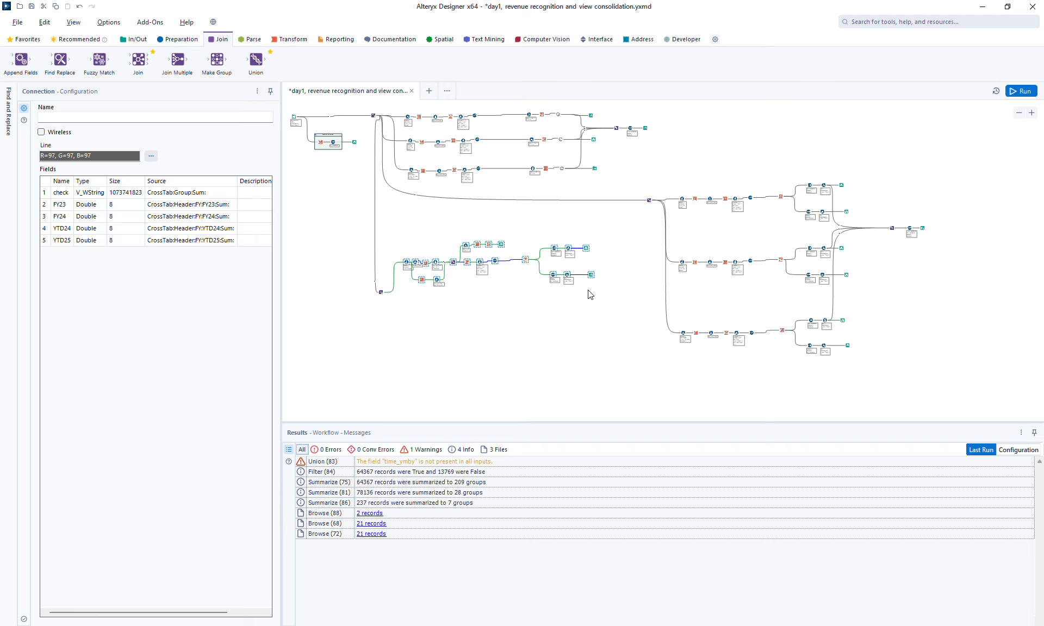
# Step: Paste two copies of the branch below the original
pyautogui.click(404, 323)
pyautogui.hotkey('ctrl', 'v')
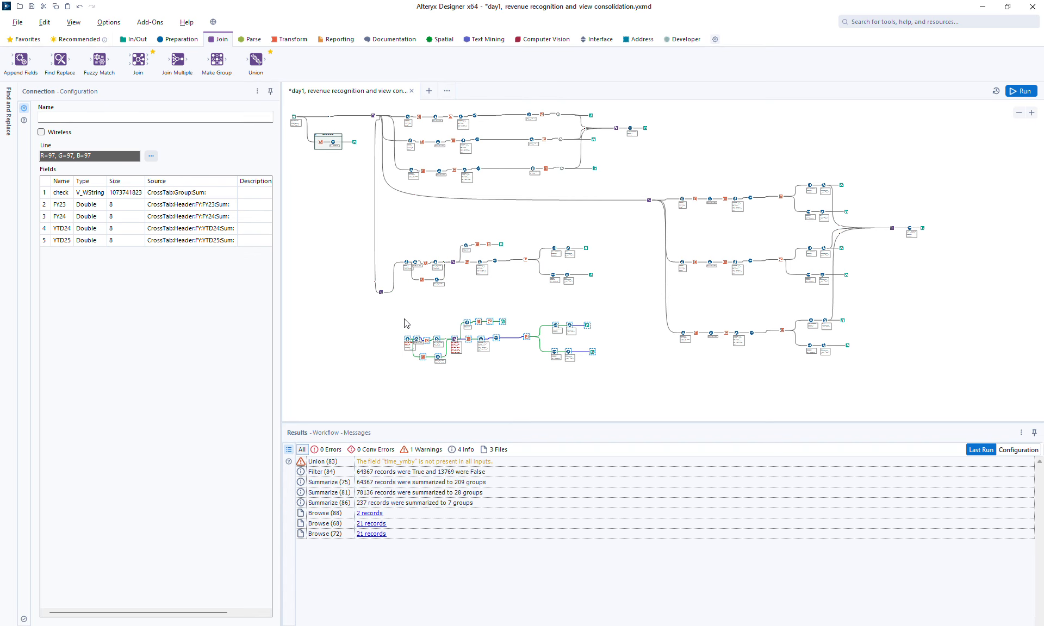
pyautogui.click(401, 397)
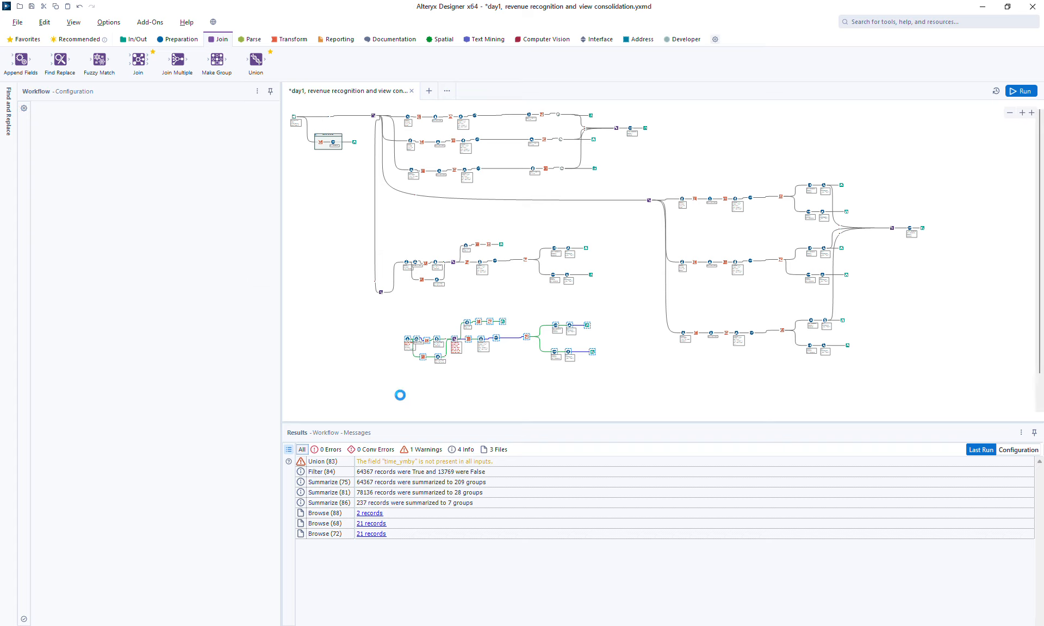
pyautogui.hotkey('ctrl', 'v')
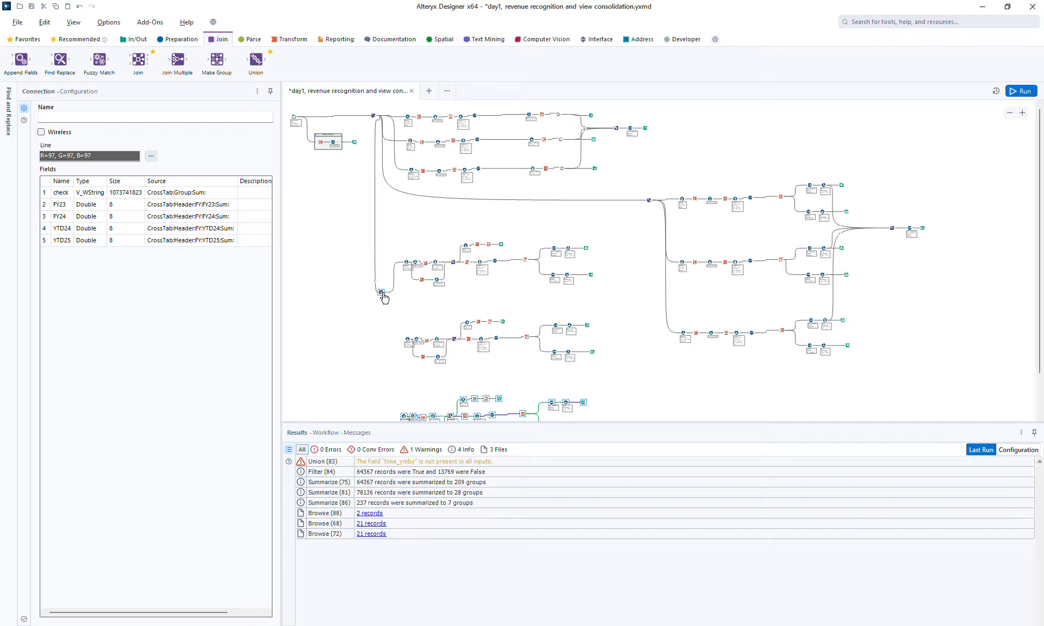
# Step: Connect the Union output to both pasted branches and run the workflow
pyautogui.moveTo(384, 297); pyautogui.dragTo(404, 337)
pyautogui.moveTo(387, 297); pyautogui.dragTo(402, 416)
pyautogui.moveTo(755, 422); pyautogui.dragTo(751, 463)
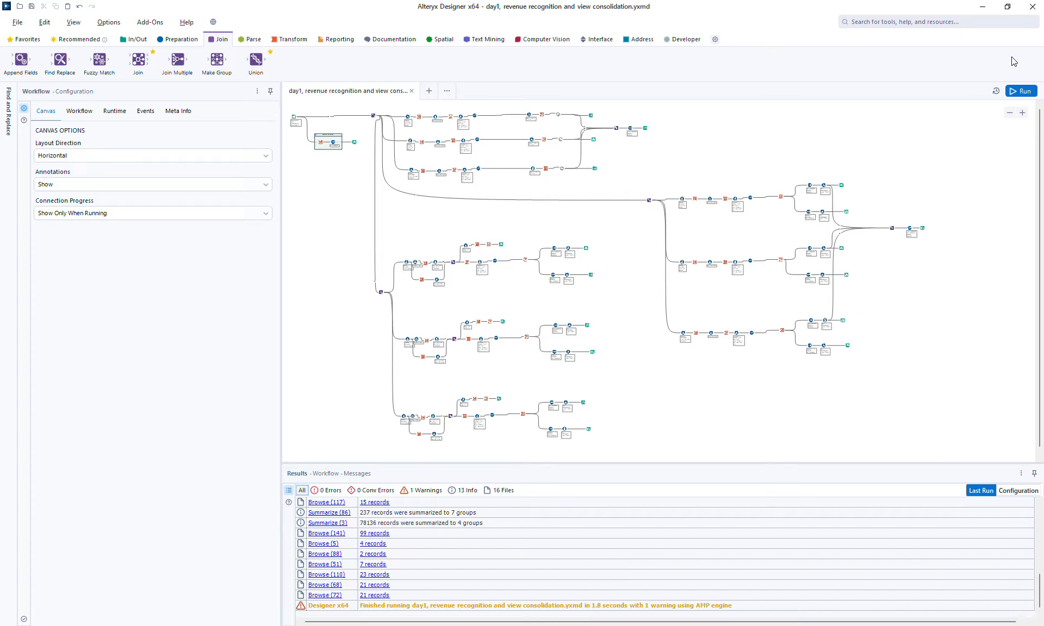
pyautogui.click(1020, 90)
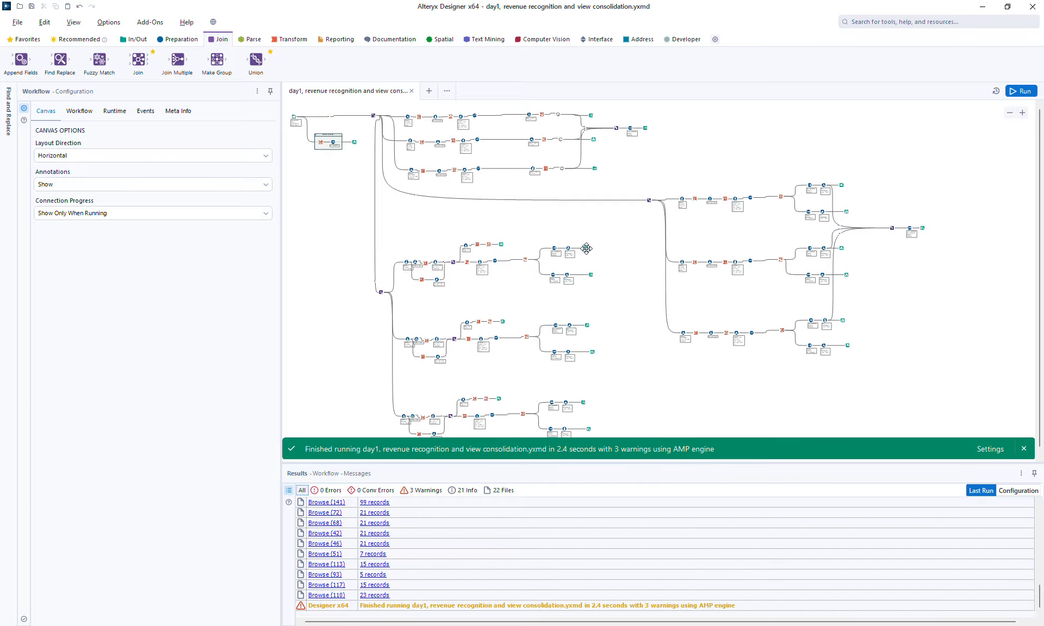
# Step: In the second branch's Formula, set group_by to [cust_seg] and title to "by segment"
pyautogui.click(586, 249)
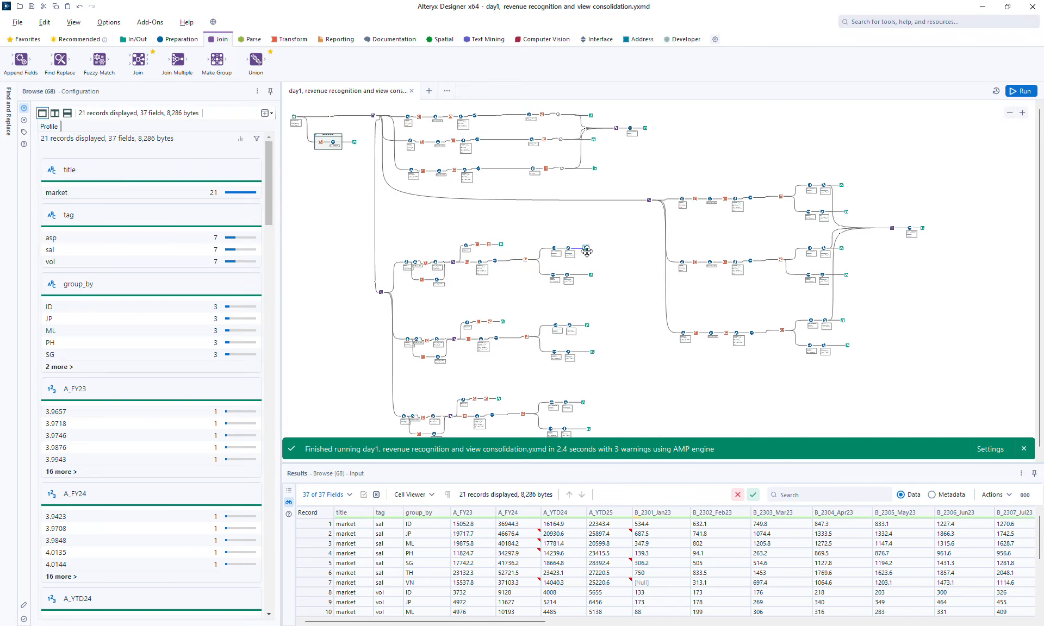
pyautogui.click(408, 342)
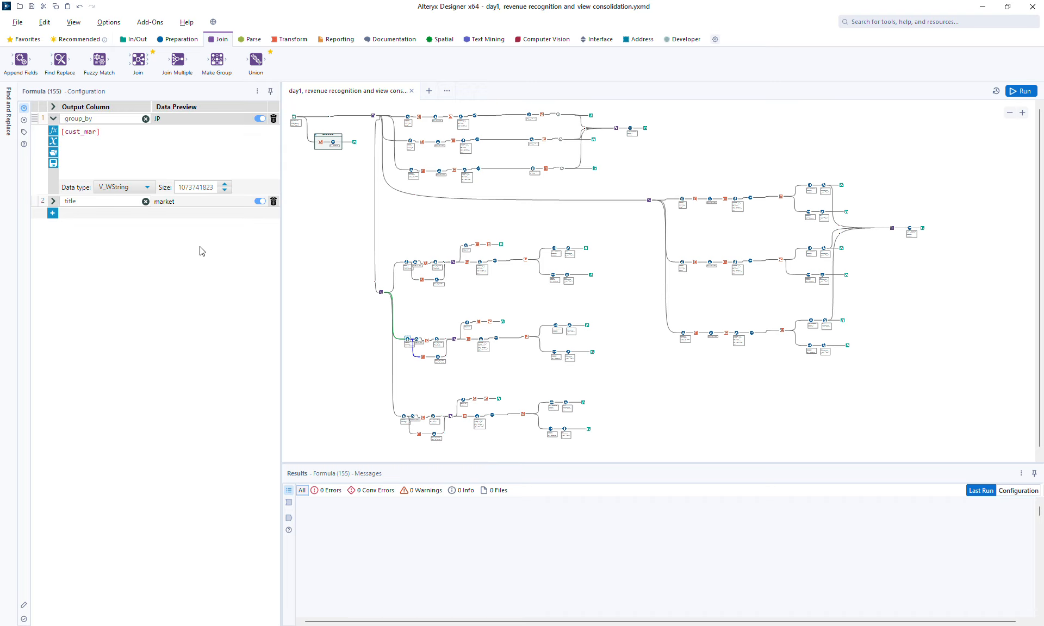
pyautogui.doubleClick(85, 132)
pyautogui.write('seg')
pyautogui.click(52, 201)
pyautogui.doubleClick(71, 214)
pyautogui.write('by')
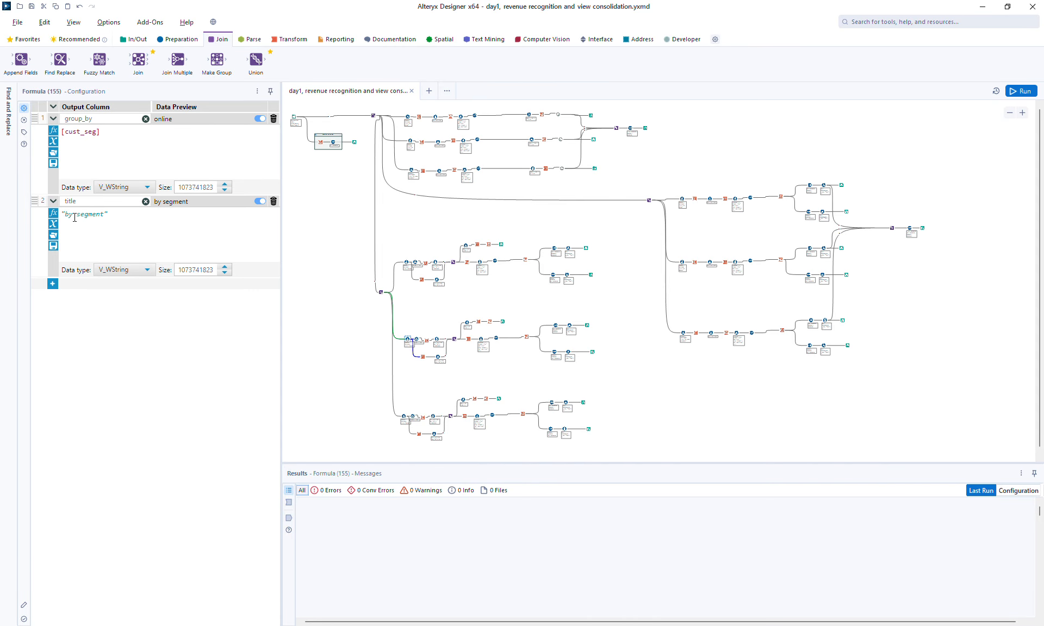
# Step: In the third branch's Formula, set group_by to [cust_top10] and title to "by top customers"
pyautogui.click(405, 418)
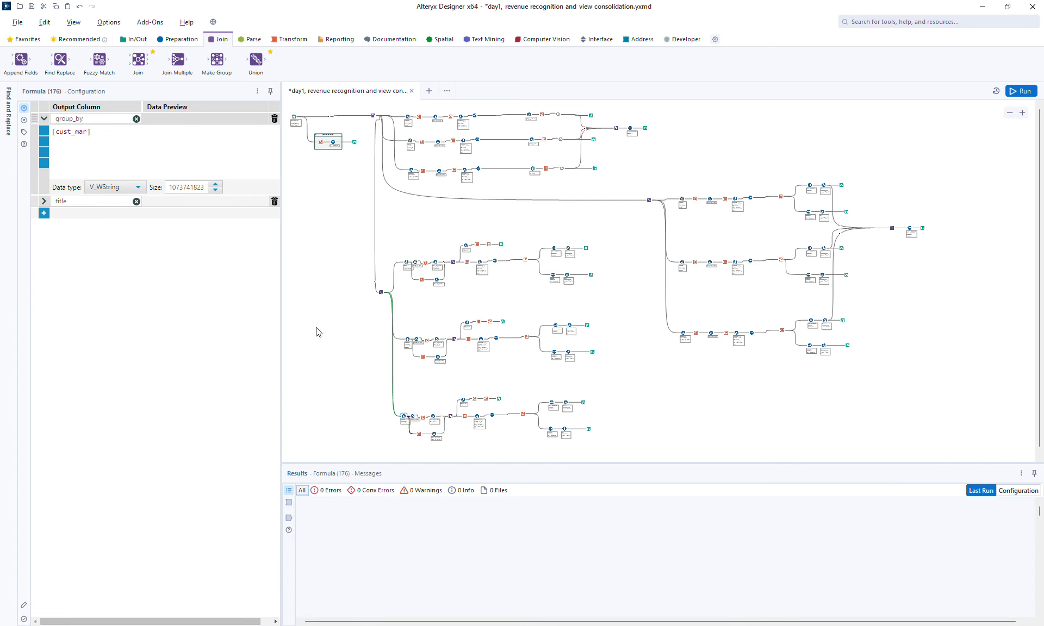
pyautogui.press('BackSpace')
pyautogui.press('BackSpace')
pyautogui.write('to')
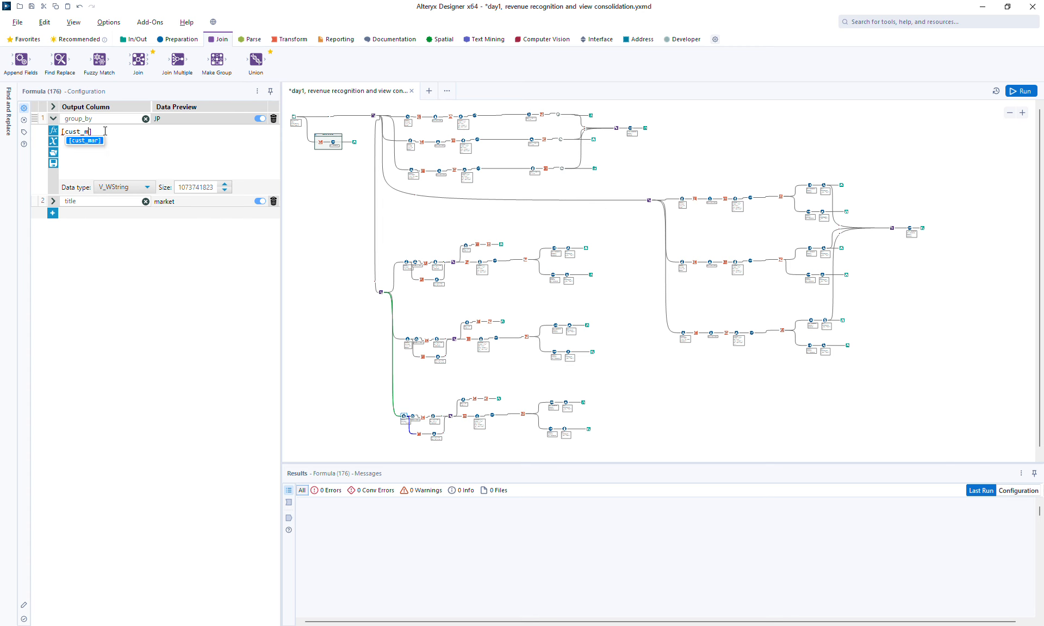
pyautogui.press('Return')
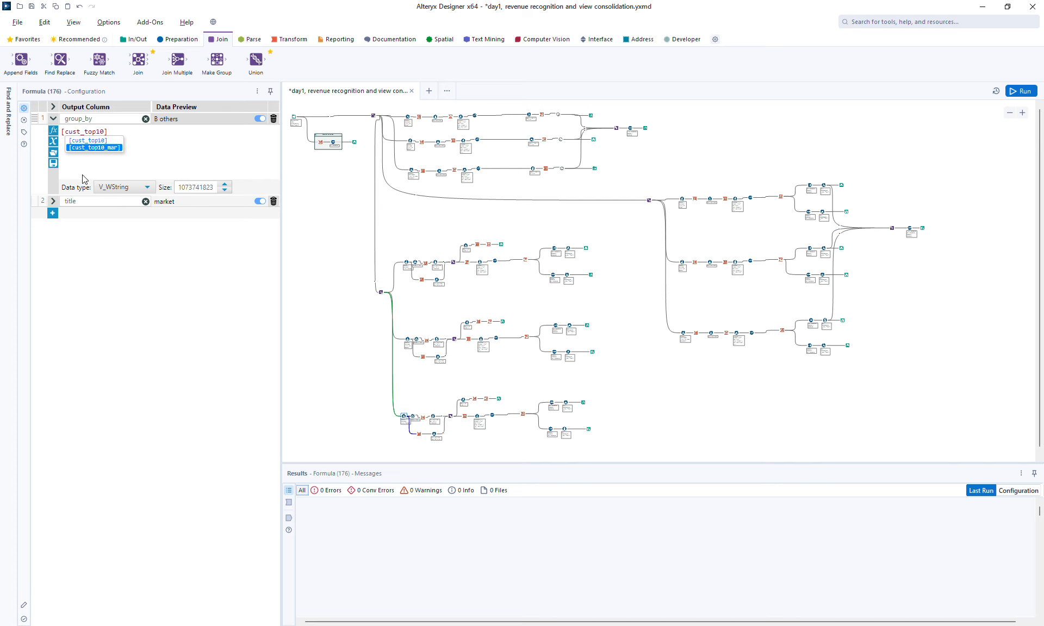
pyautogui.click(56, 202)
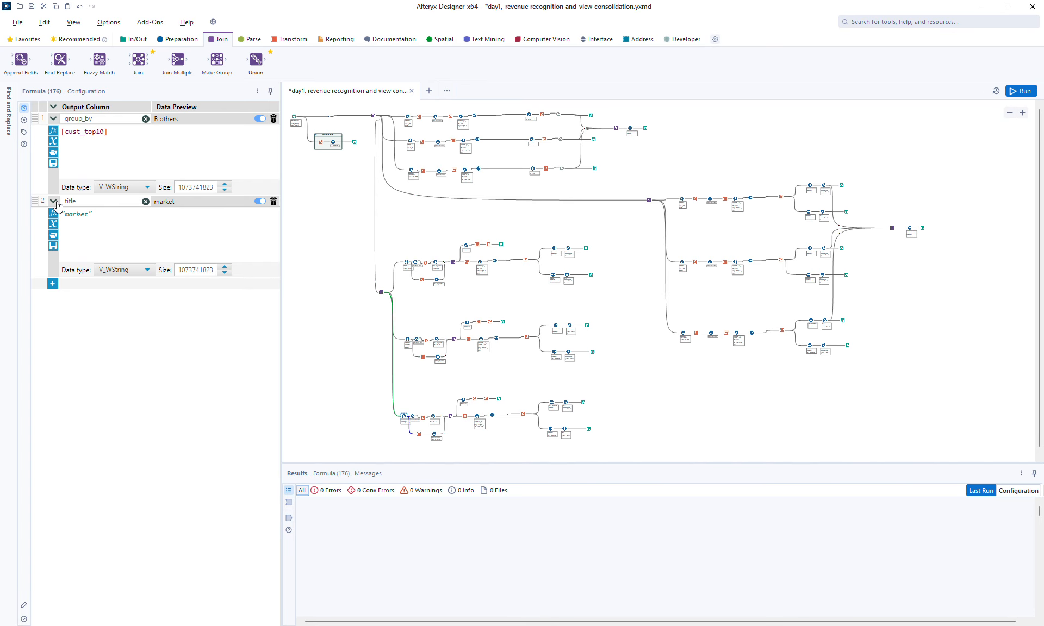
pyautogui.doubleClick(88, 217)
pyautogui.write('by top customers')
# Step: Run the workflow and review the first branch's Browse output and Formula
pyautogui.click(1015, 90)
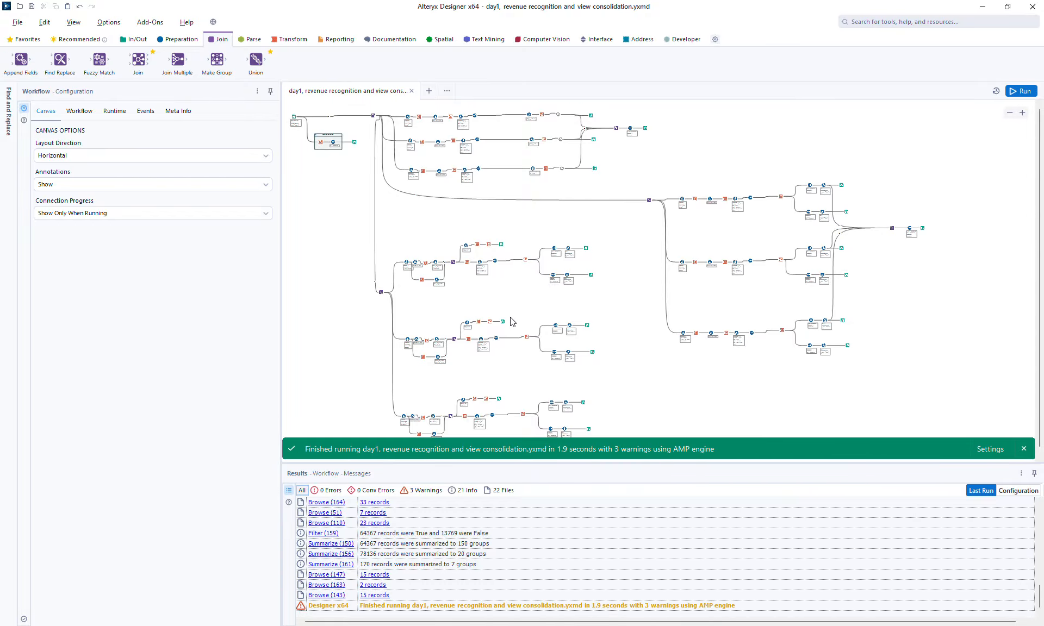
pyautogui.click(588, 250)
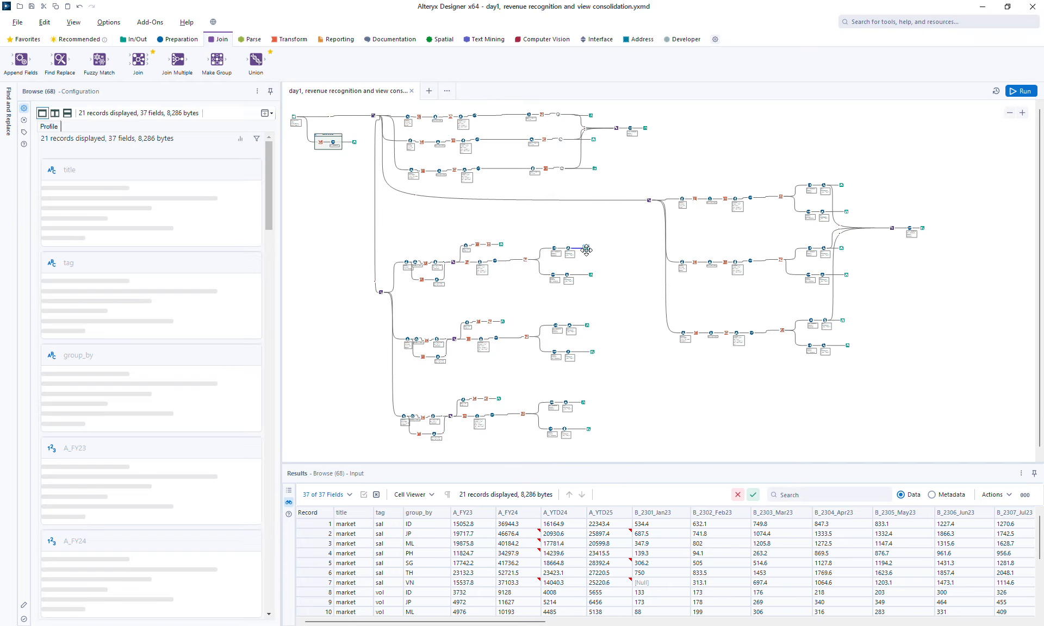
pyautogui.click(407, 265)
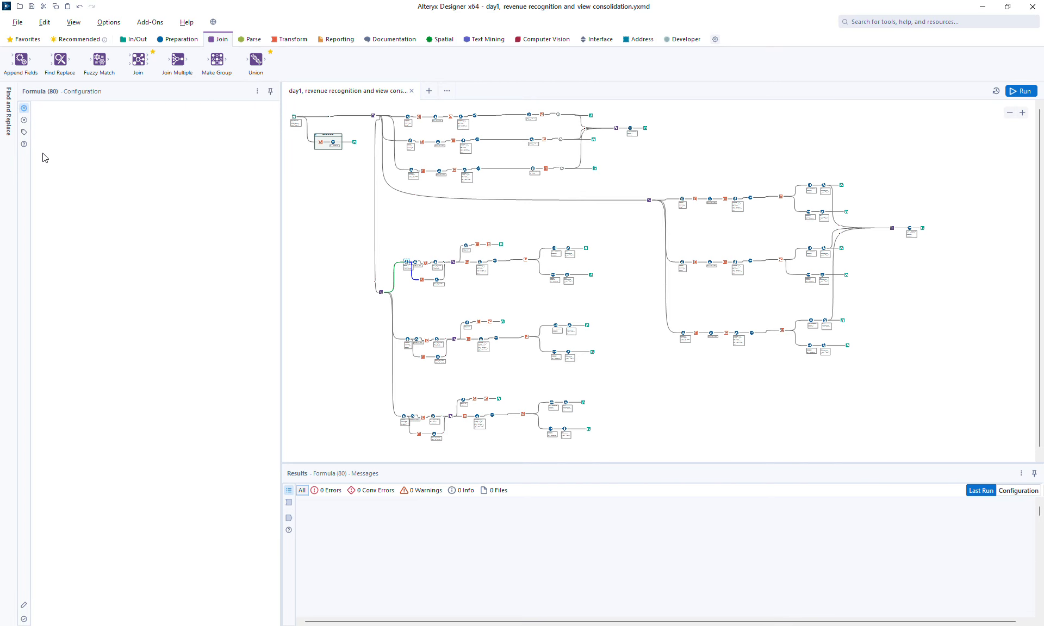
pyautogui.click(396, 245)
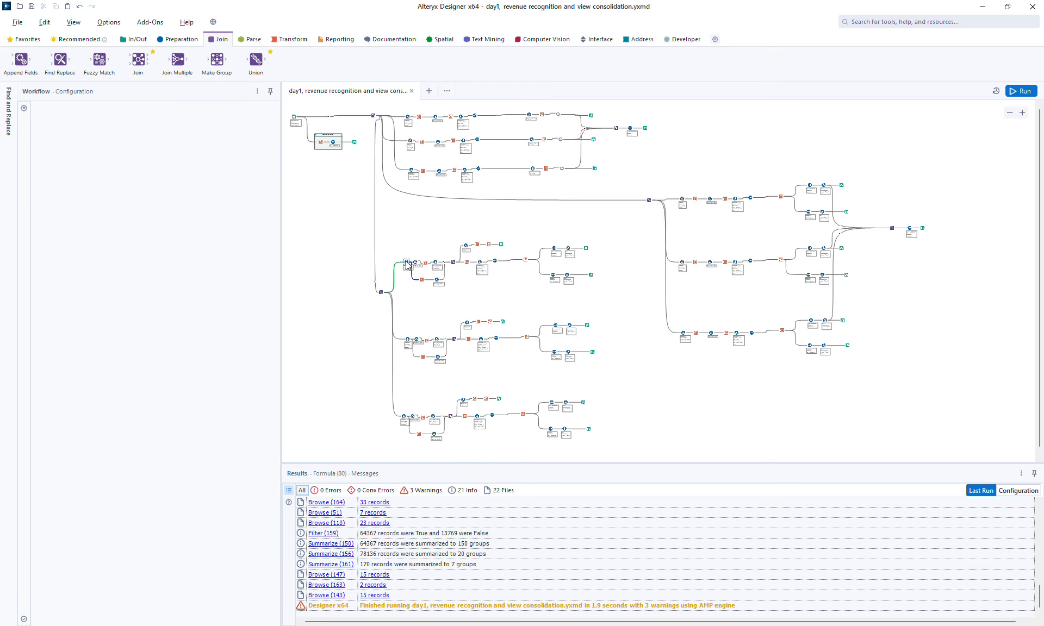
# Step: In the first branch's Formula, change the title expression to "by market" and run the workflow
pyautogui.click(587, 249)
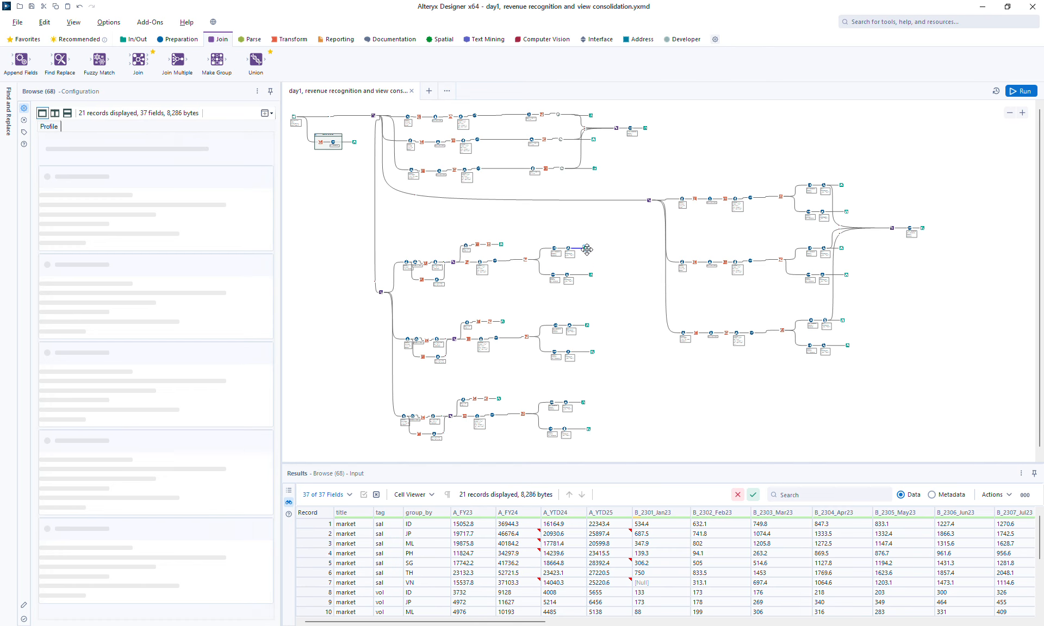
pyautogui.click(406, 261)
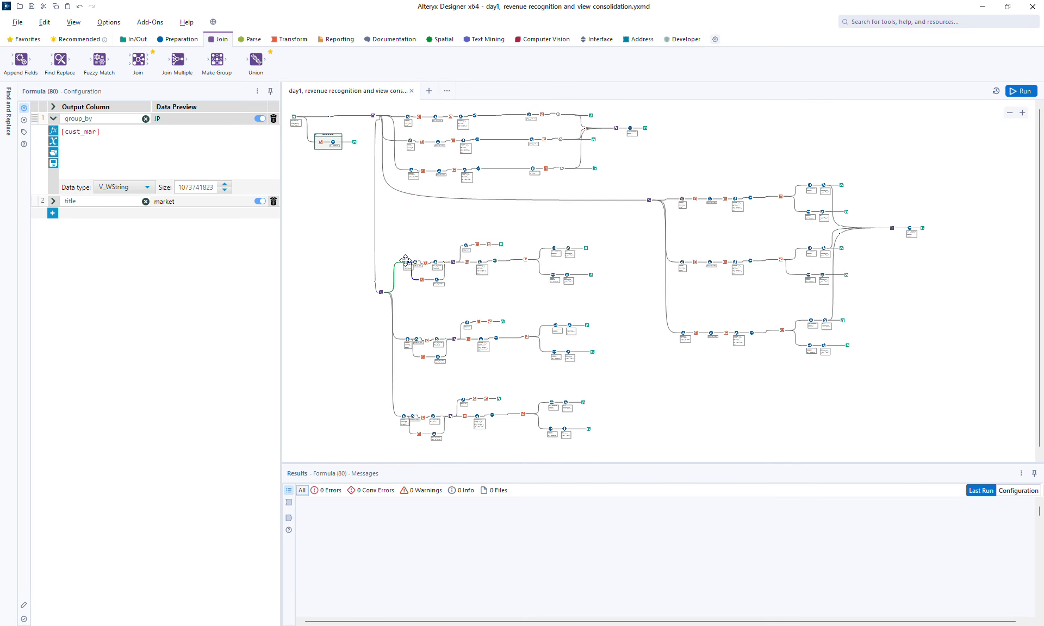
pyautogui.click(53, 202)
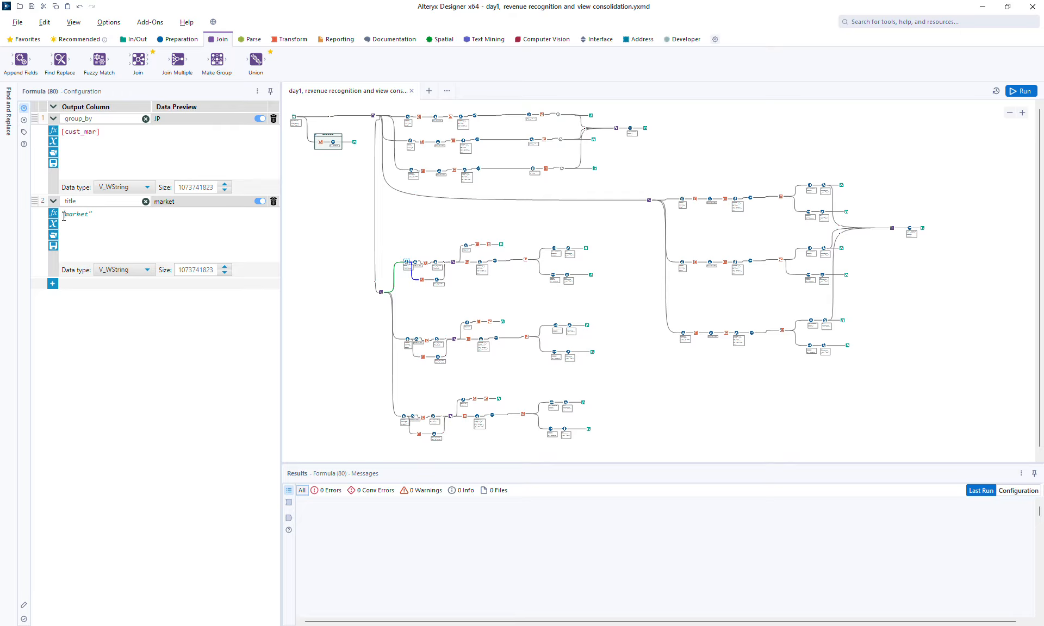
pyautogui.write('by')
pyautogui.click(1020, 90)
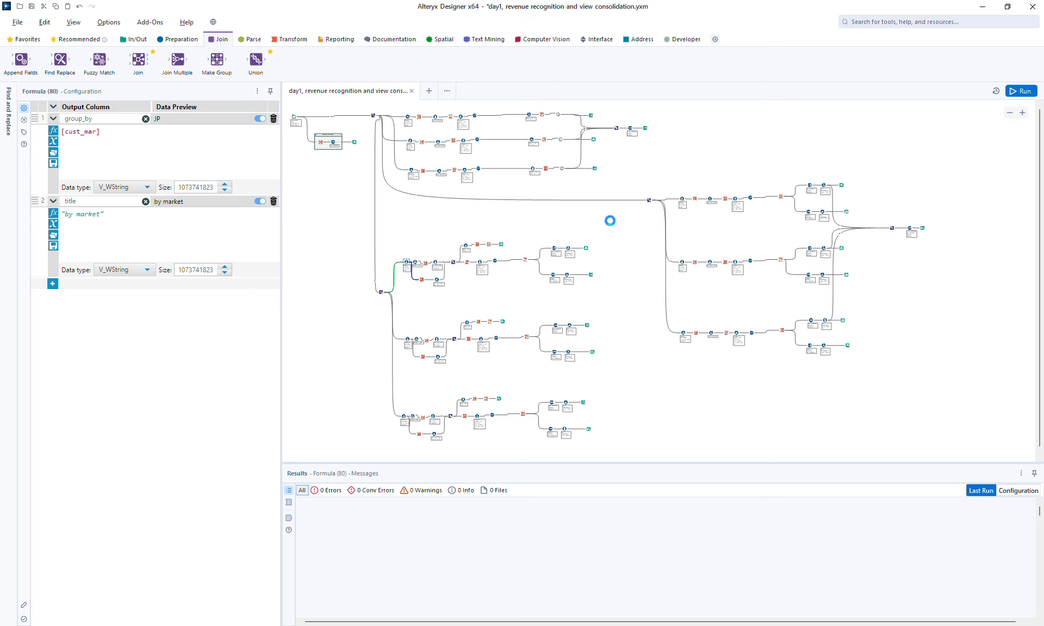
# Step: Review the Browse outputs and check results of the three pasted branches
pyautogui.click(593, 274)
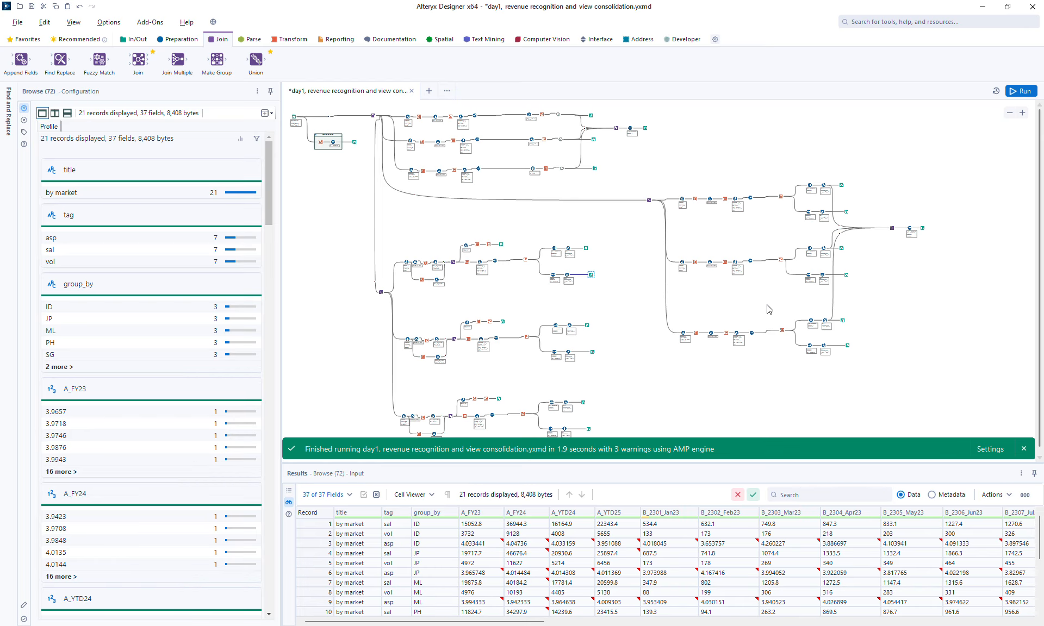
pyautogui.click(587, 248)
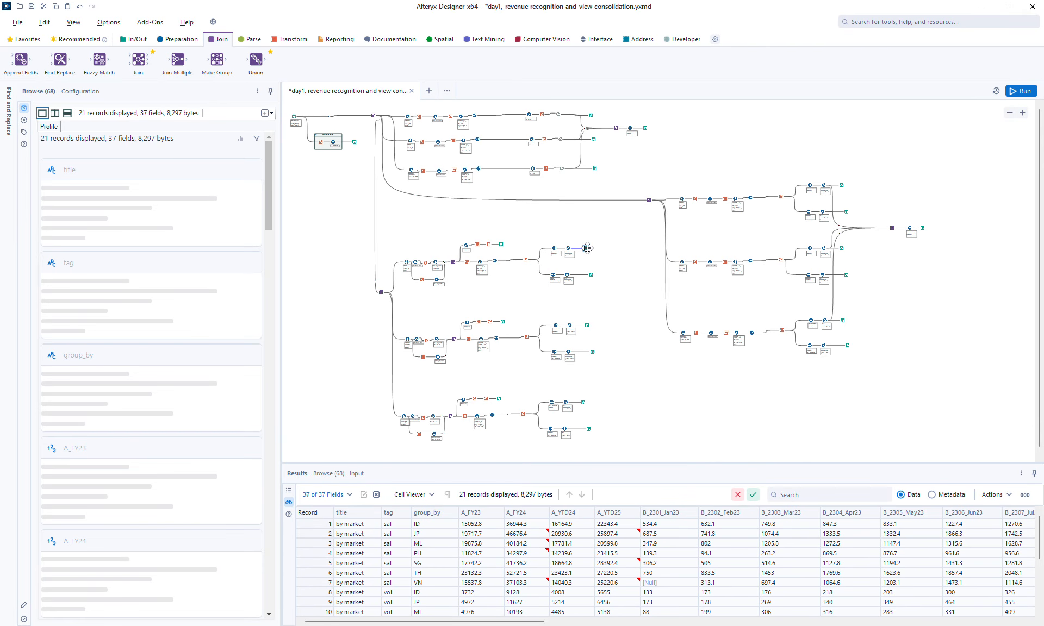
pyautogui.click(588, 326)
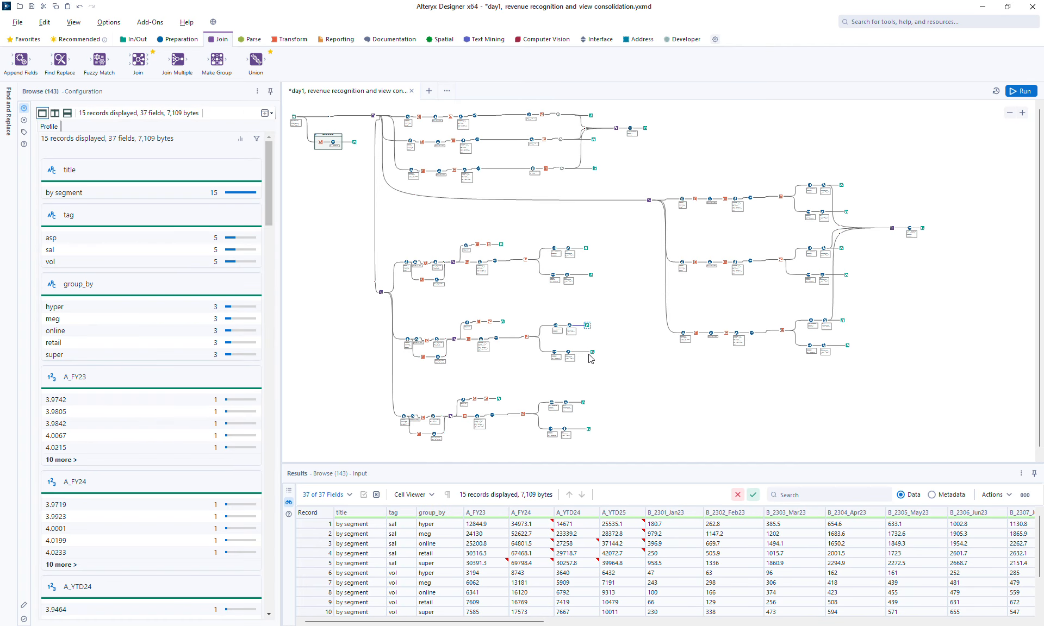
pyautogui.click(582, 403)
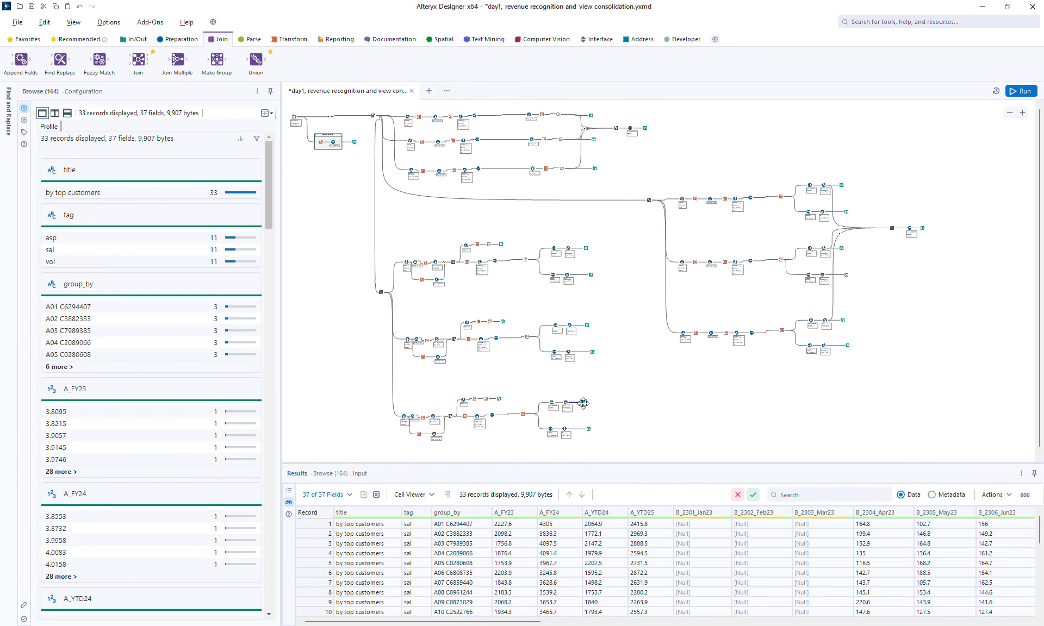
pyautogui.click(499, 399)
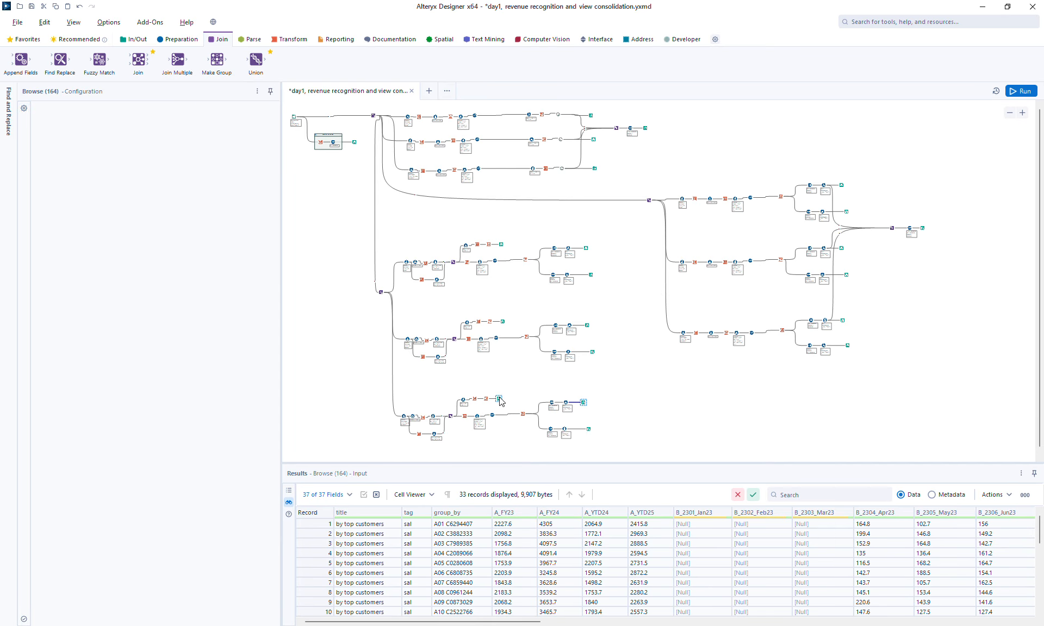
pyautogui.click(473, 524)
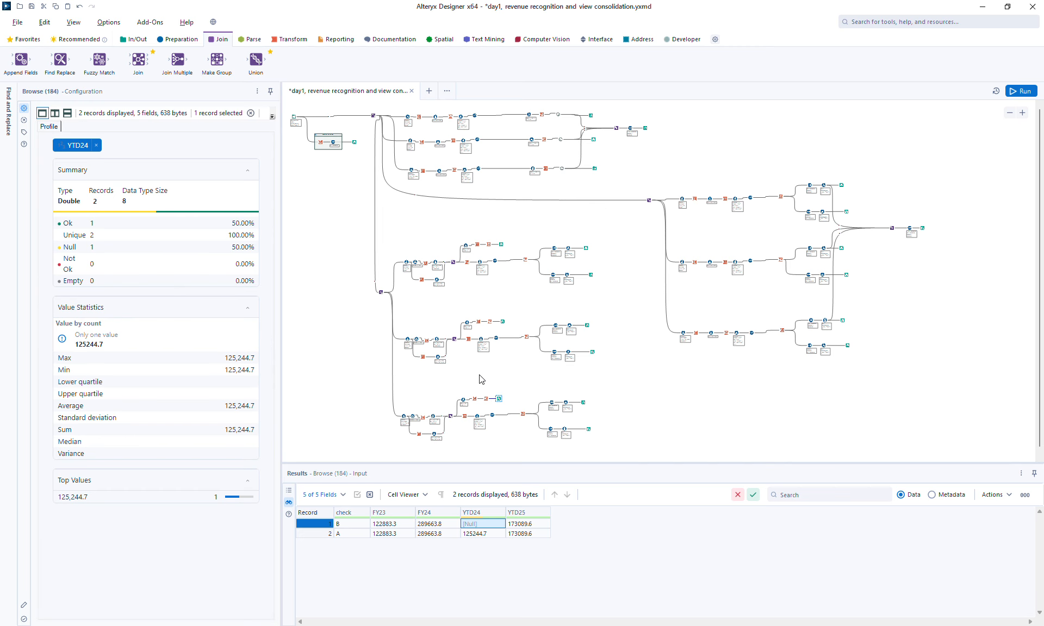
pyautogui.click(502, 322)
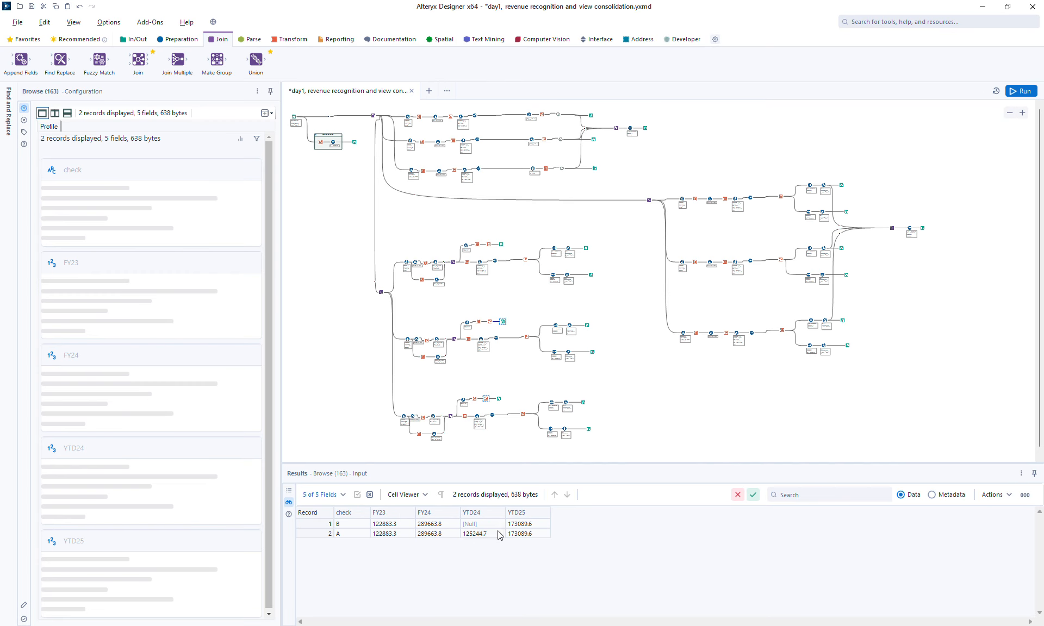
pyautogui.click(473, 524)
pyautogui.click(501, 244)
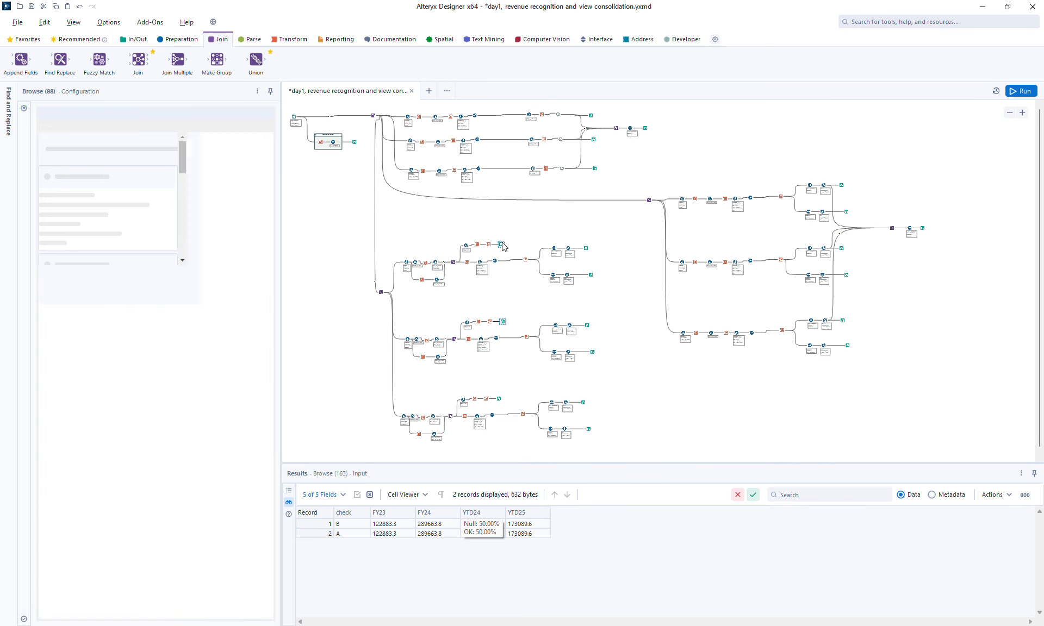
pyautogui.click(637, 403)
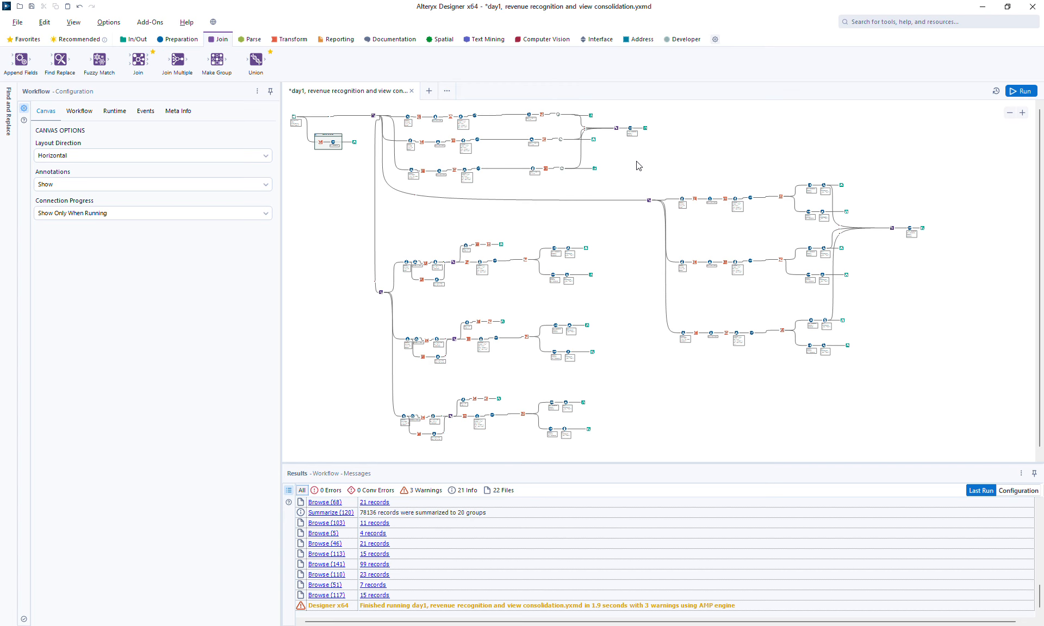
# Step: Select the original consolidation section and shift it further right to make room
pyautogui.moveTo(639, 166); pyautogui.dragTo(950, 384)
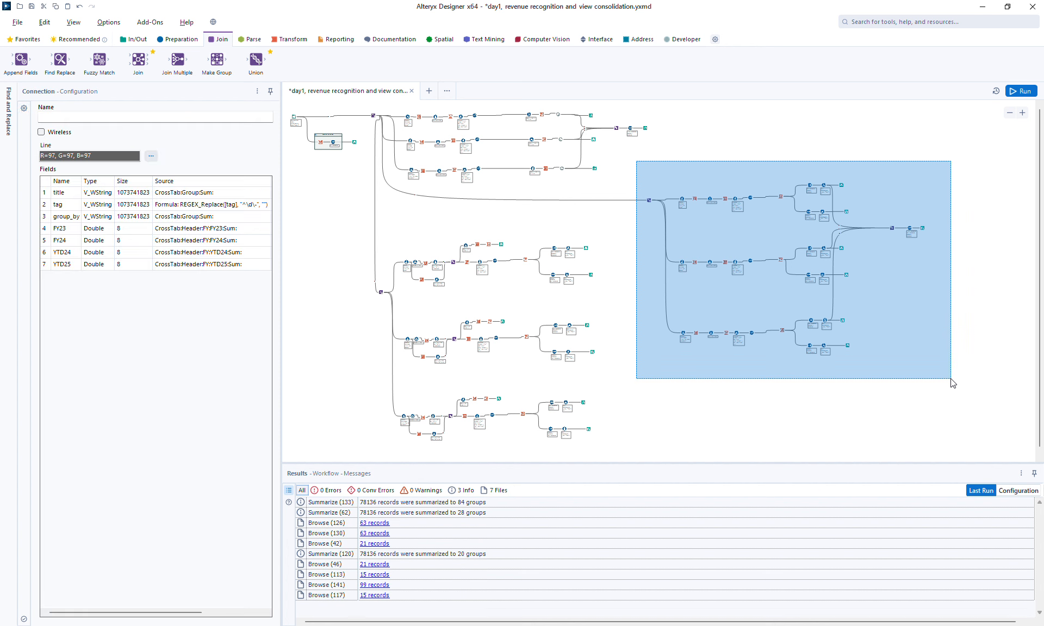
pyautogui.moveTo(649, 200); pyautogui.dragTo(705, 202)
pyautogui.click(659, 261)
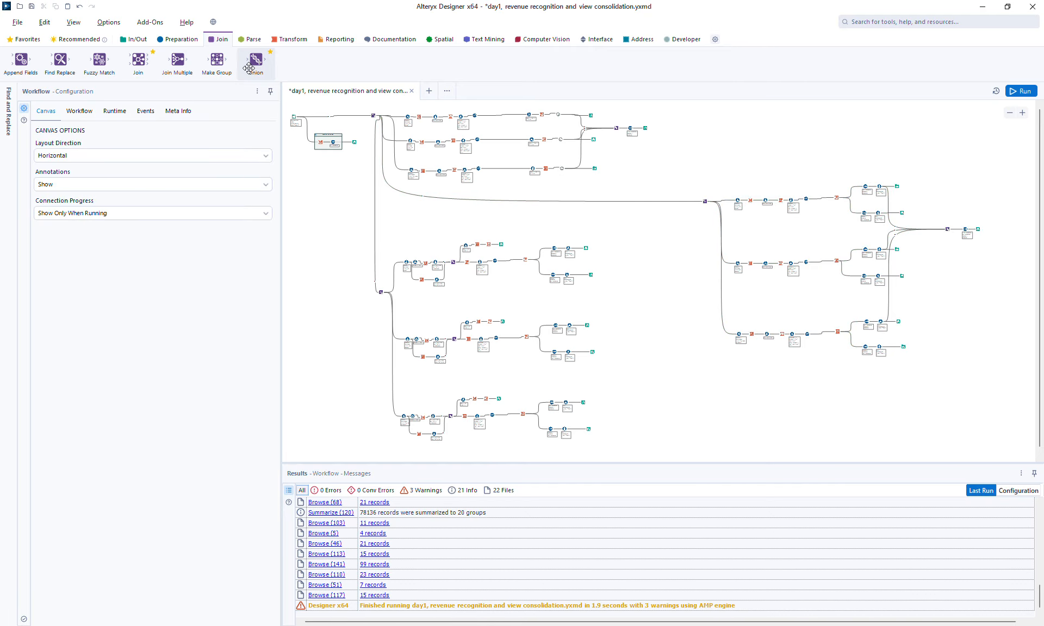
# Step: Add a Union tool beside the three branches and connect each branch's final output to it
pyautogui.moveTo(250, 62); pyautogui.dragTo(603, 270)
pyautogui.moveTo(623, 317); pyautogui.dragTo(624, 318)
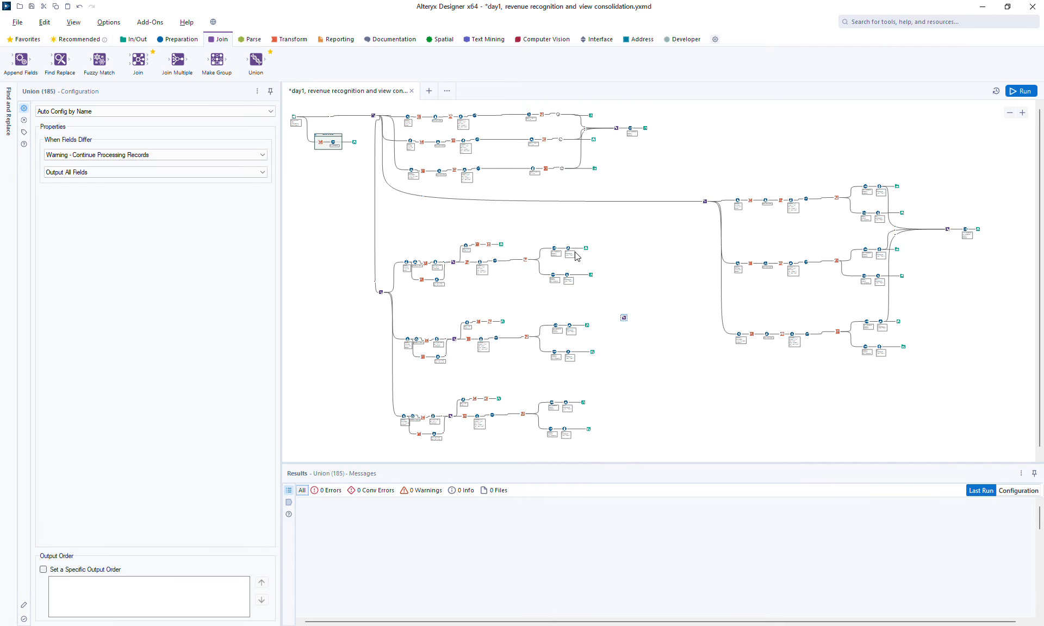
pyautogui.moveTo(601, 269); pyautogui.dragTo(620, 317)
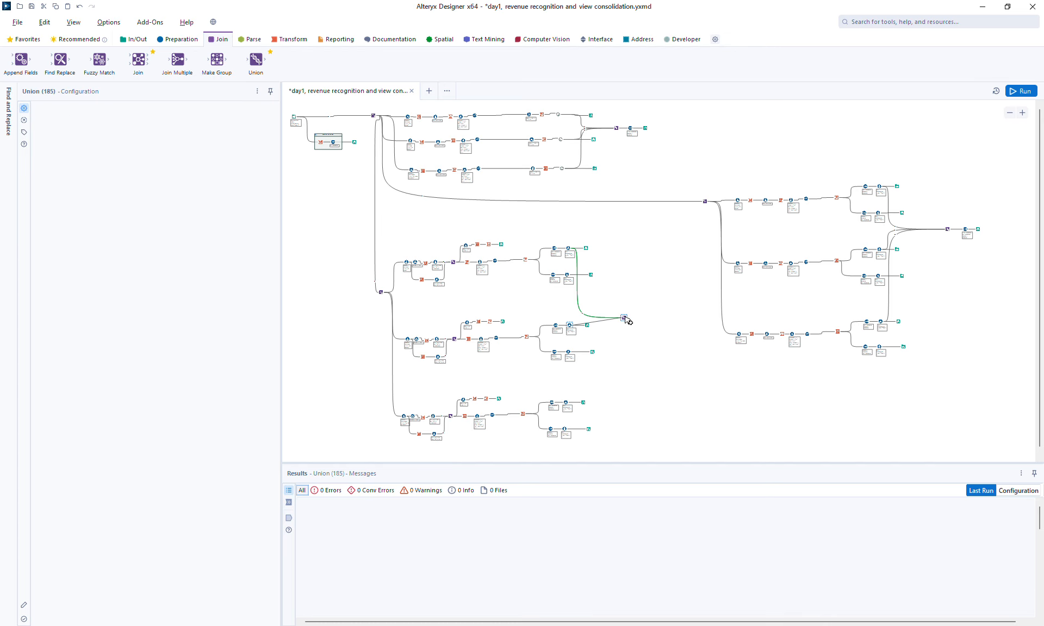
pyautogui.click(567, 400)
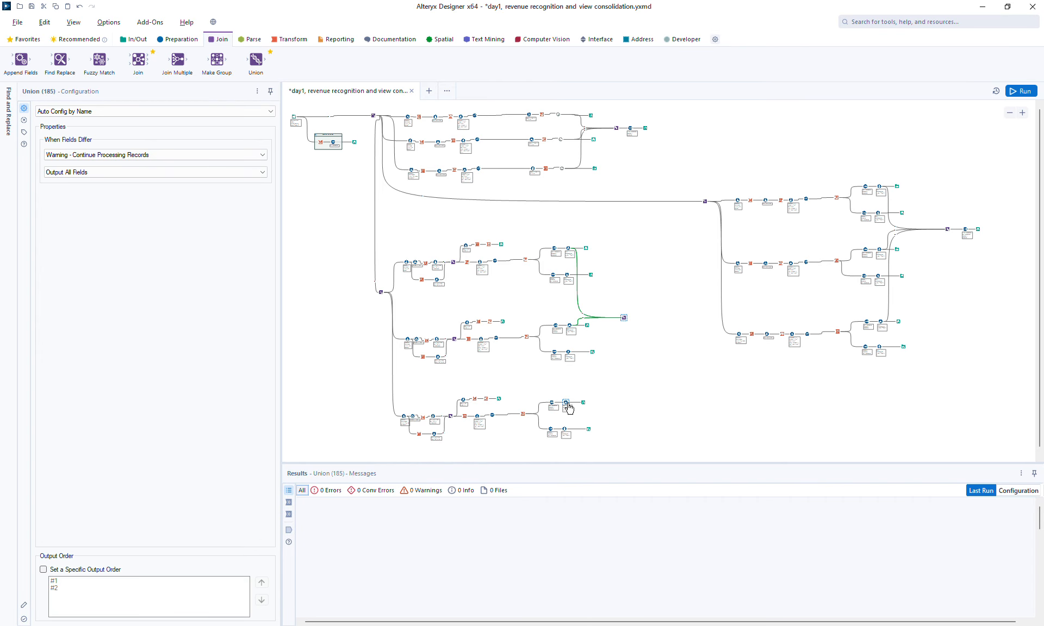
pyautogui.moveTo(568, 408); pyautogui.dragTo(623, 319)
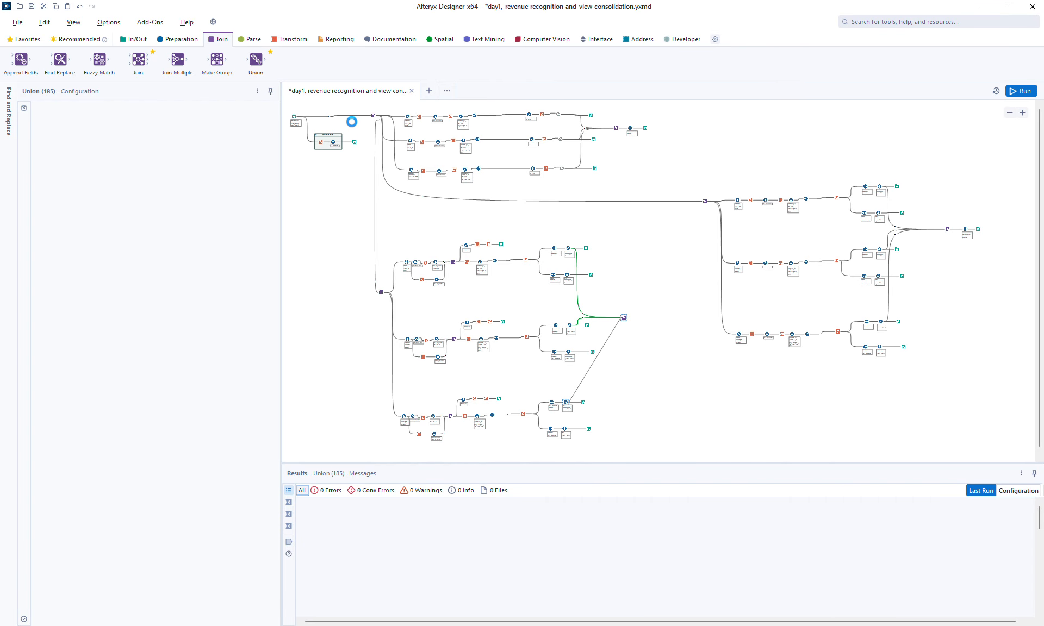
# Step: Add a Sort after the Union, sorting ascending by title, then tag, then group_by
pyautogui.click(177, 39)
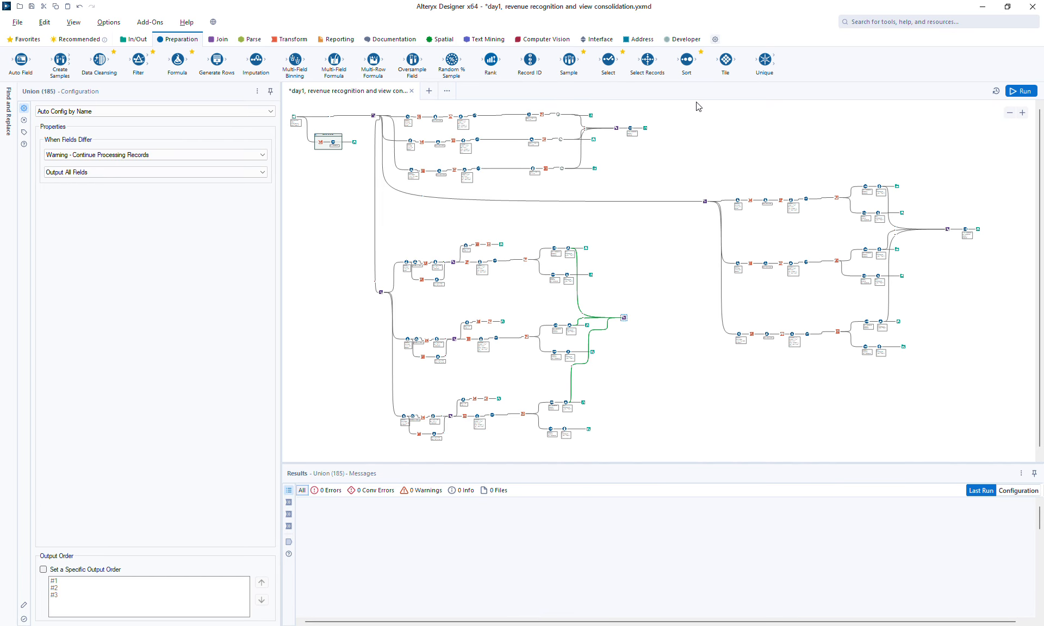
pyautogui.moveTo(689, 68); pyautogui.dragTo(640, 317)
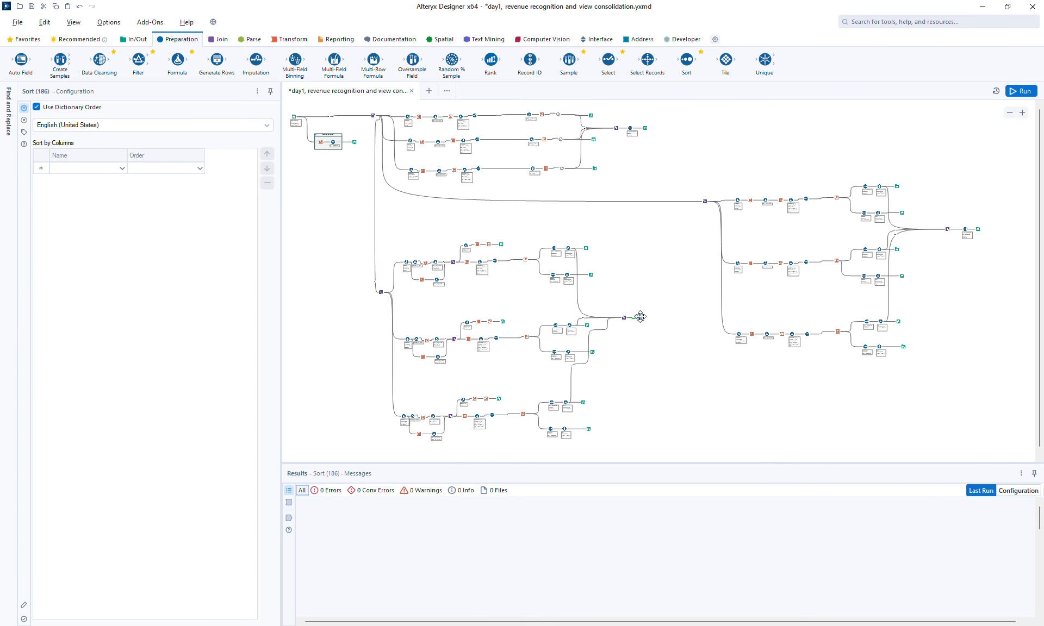
pyautogui.click(69, 169)
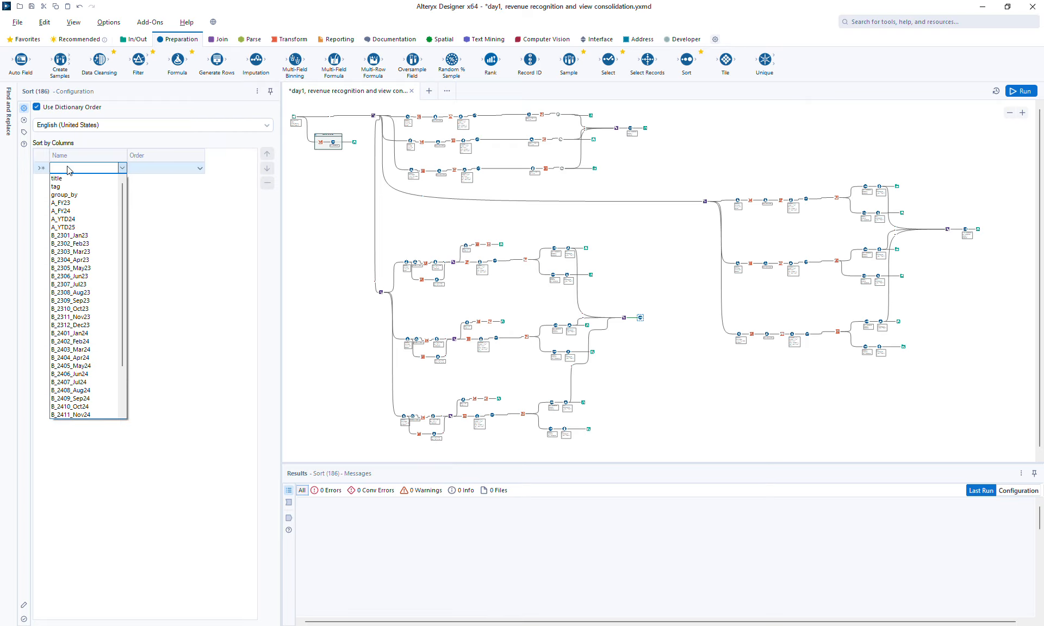
pyautogui.click(73, 182)
pyautogui.click(74, 180)
pyautogui.scroll(3, 75, 183)
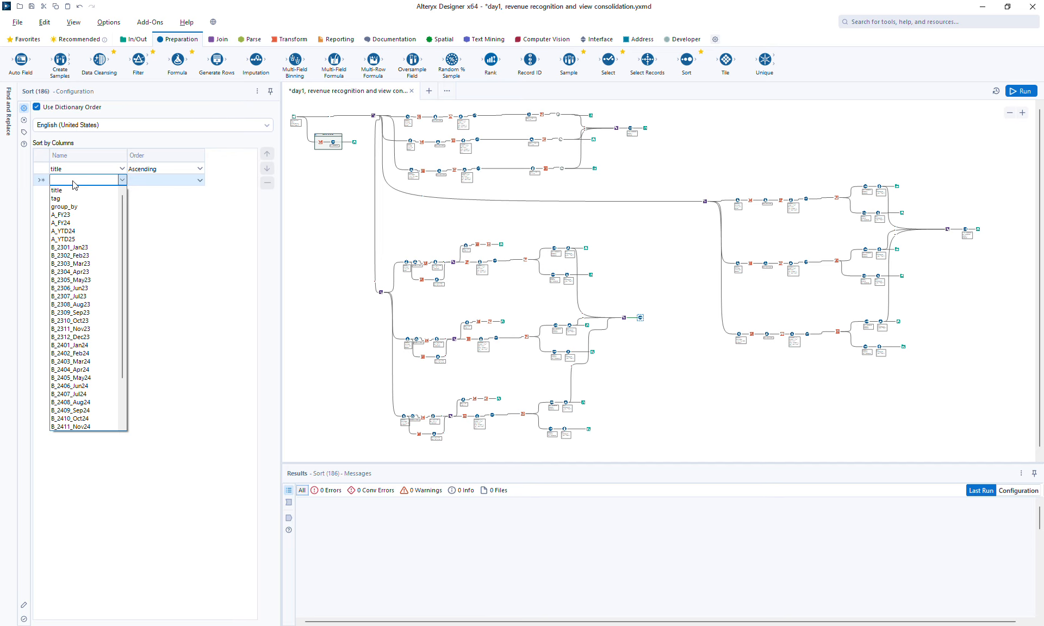
pyautogui.click(76, 210)
pyautogui.click(66, 195)
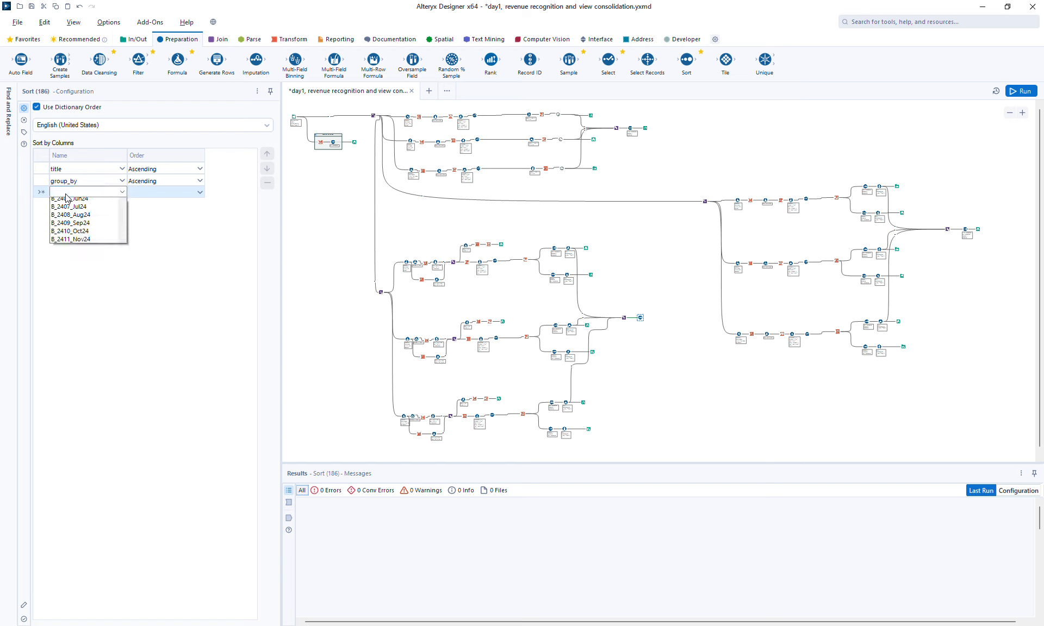
pyautogui.click(66, 194)
pyautogui.click(65, 194)
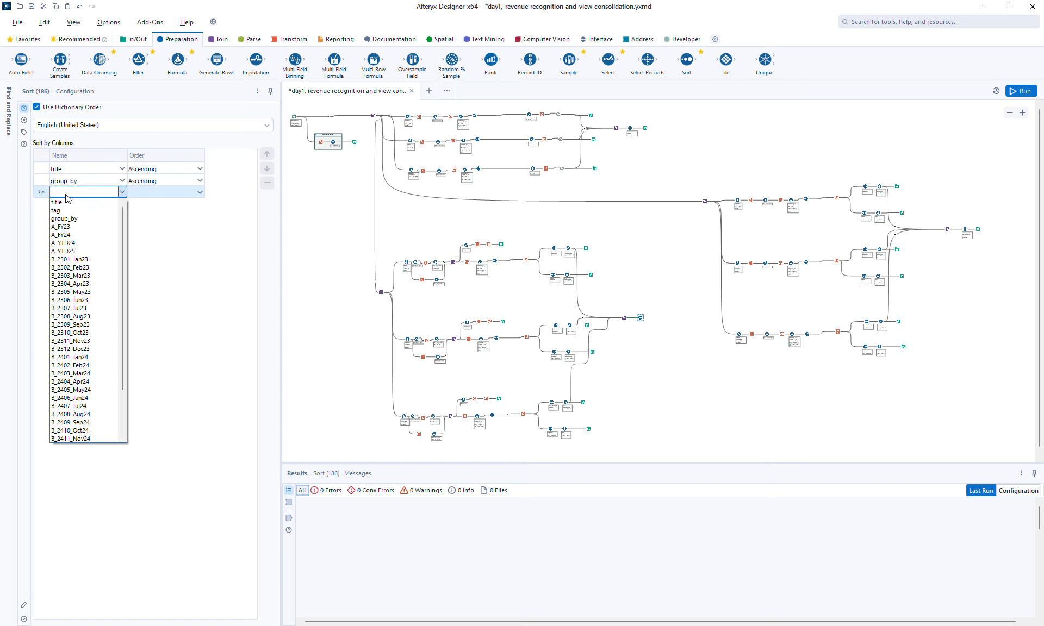
pyautogui.click(70, 214)
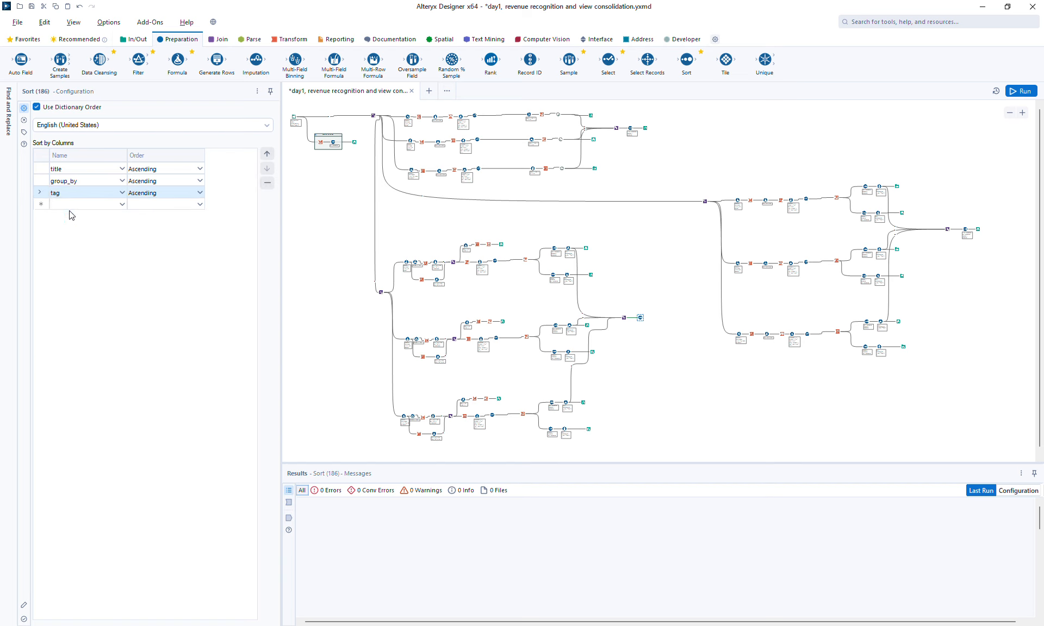
pyautogui.click(268, 155)
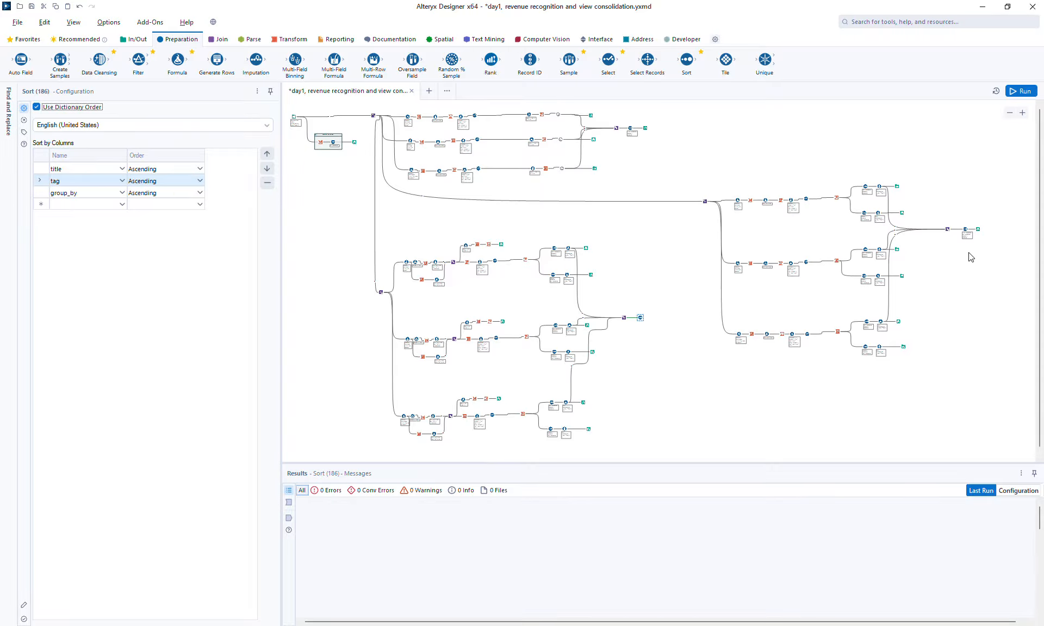
# Step: Attach a Browse to the Sort, run the workflow, and open the combined output
pyautogui.click(642, 319)
pyautogui.hotkey('ctrl', 'shift', 'b')
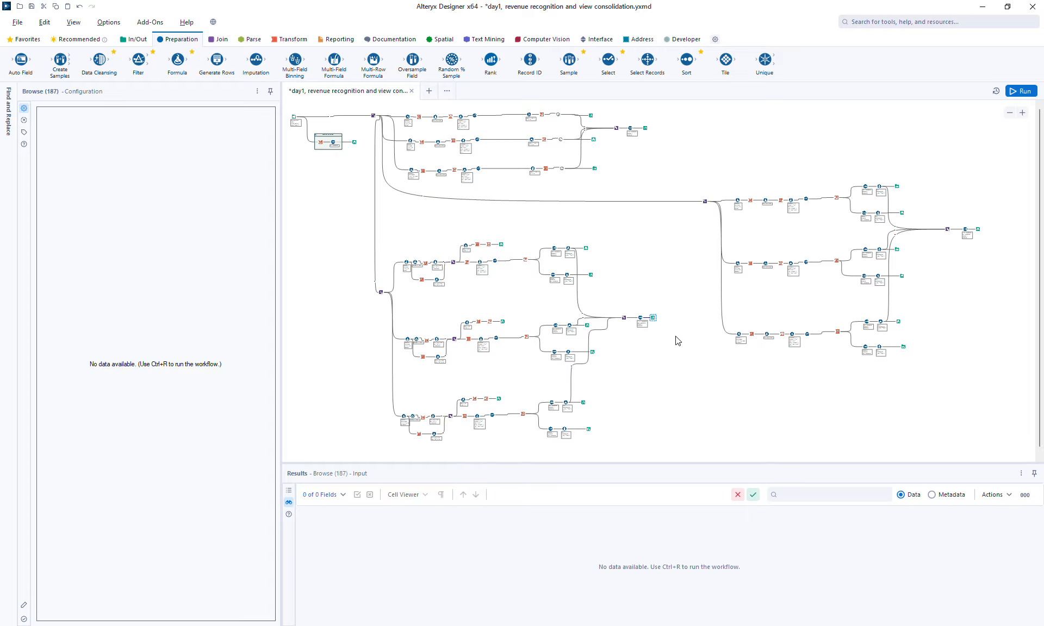
pyautogui.click(1020, 91)
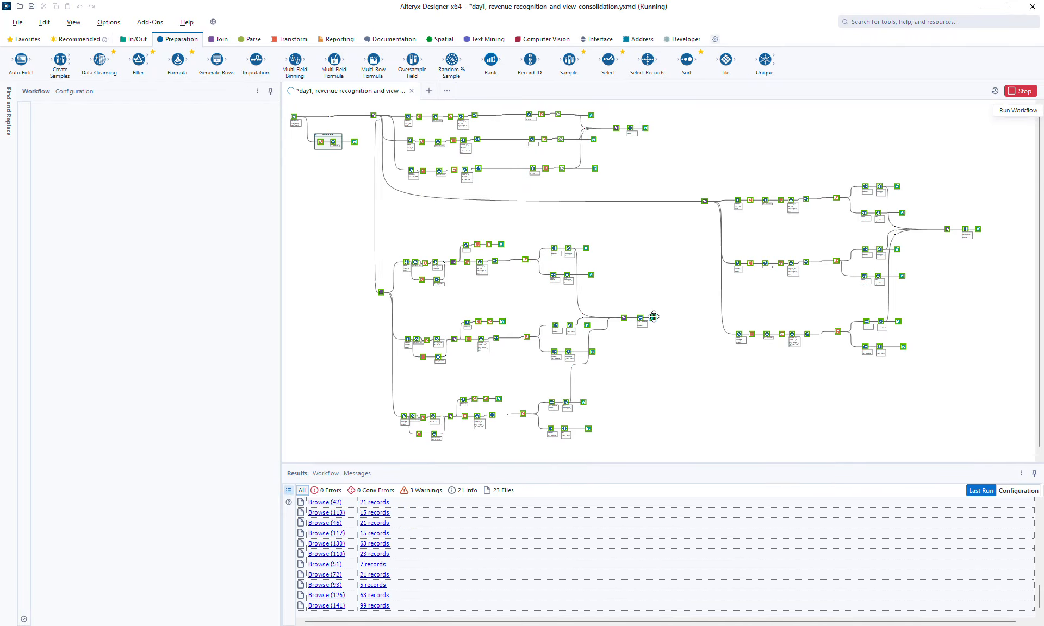
pyautogui.click(654, 318)
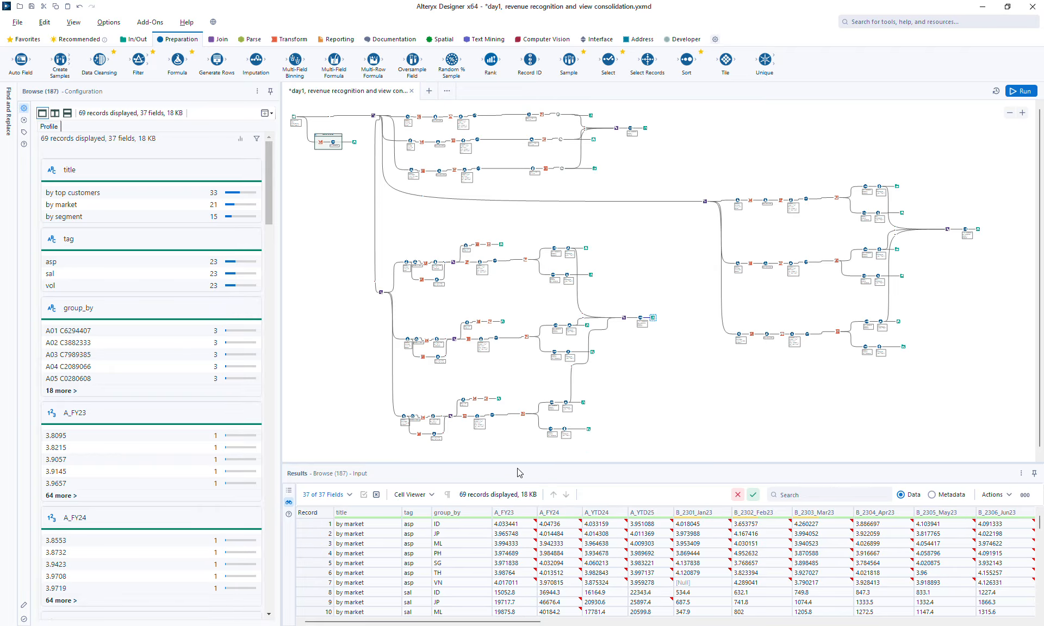
# Step: Copy all records with headers from the combined Browse results
pyautogui.moveTo(522, 468); pyautogui.dragTo(323, 121)
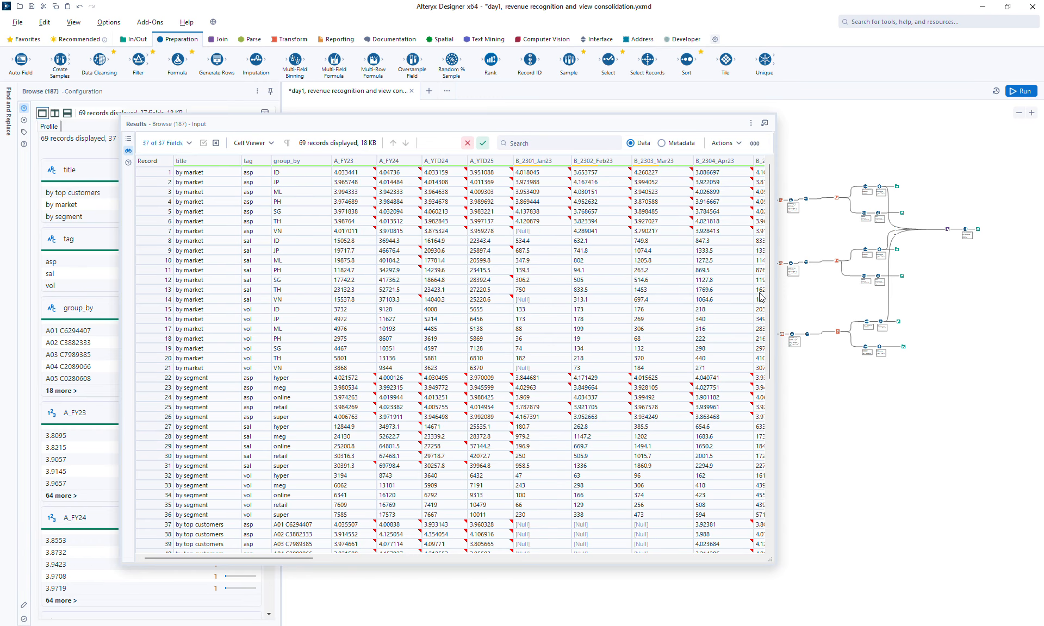
pyautogui.moveTo(769, 305); pyautogui.dragTo(798, 301)
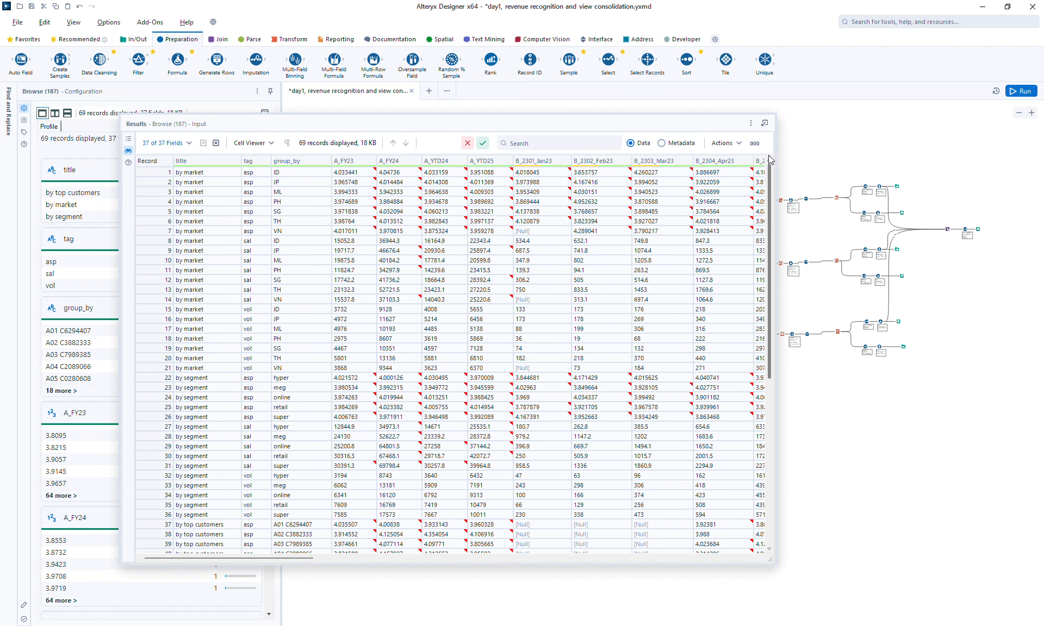
pyautogui.rightClick(339, 213)
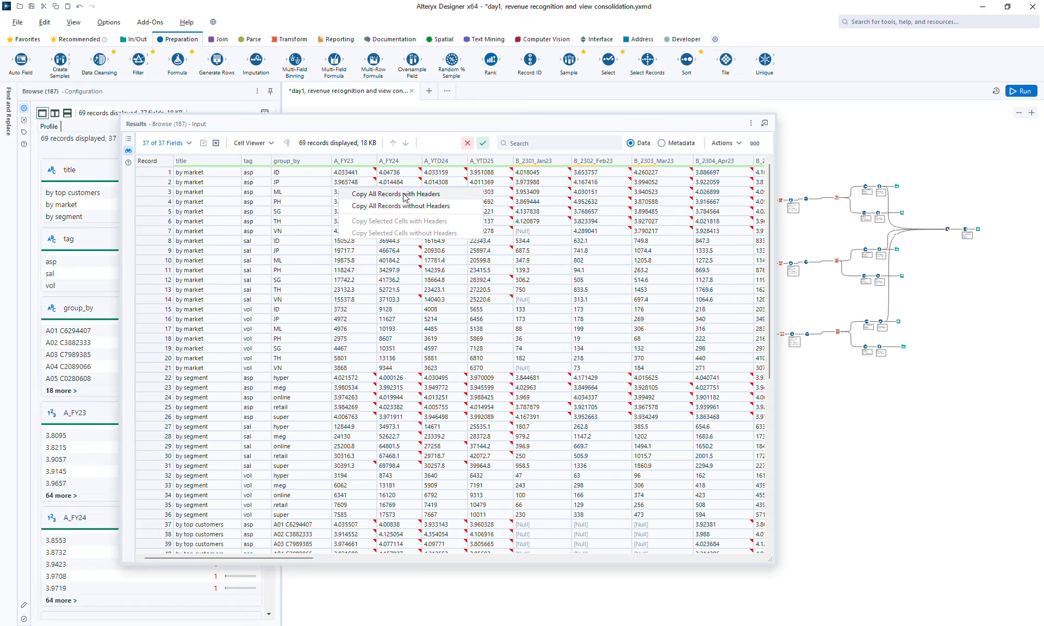
pyautogui.click(443, 193)
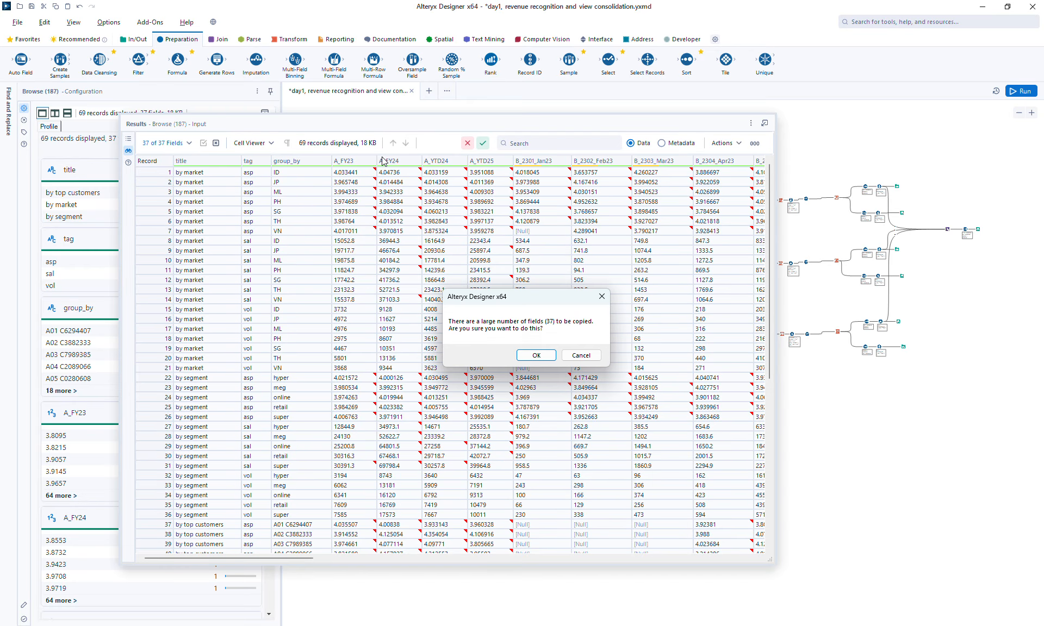
pyautogui.click(539, 356)
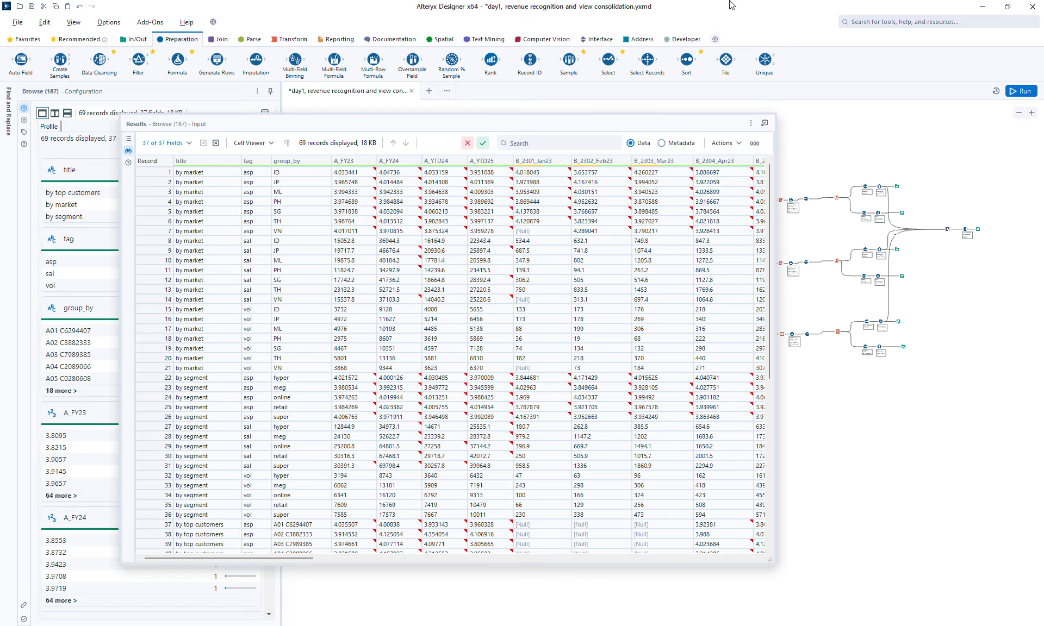
pyautogui.rightClick(469, 195)
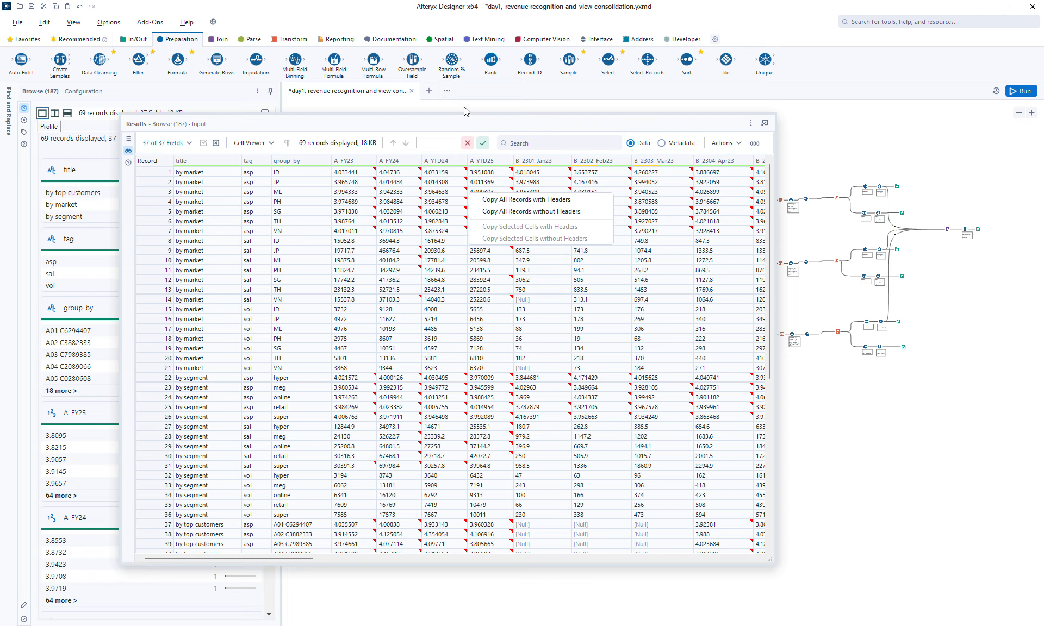
pyautogui.moveTo(458, 125); pyautogui.dragTo(388, 254)
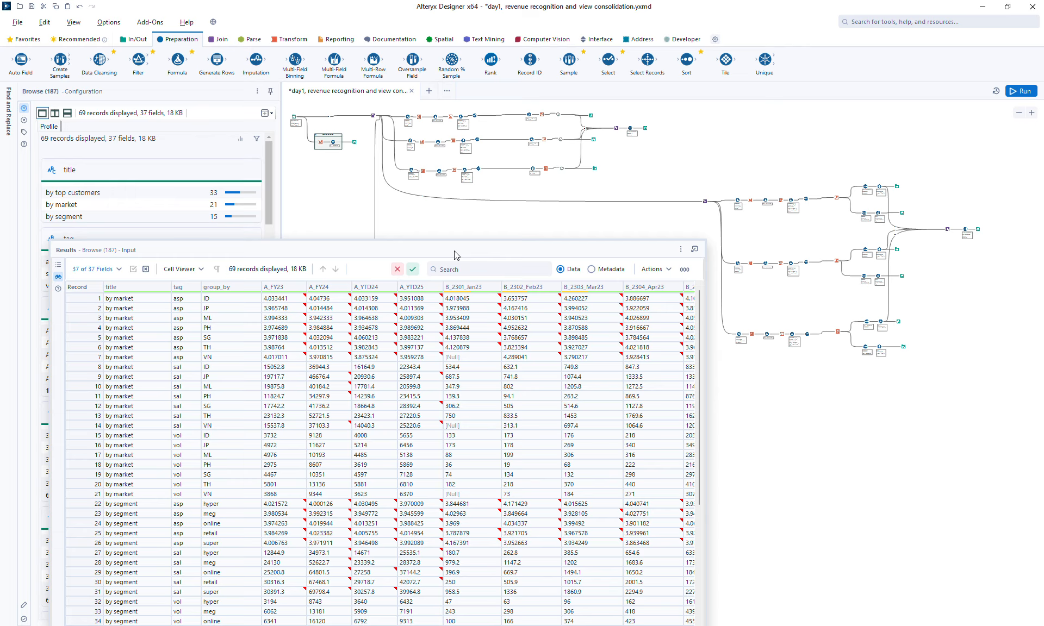
# Step: Add an Output Data tool after the upper workflow's final Browse, writing to Excel file "out1, revenue recognition, the master cyclic view, params in cols.xlsx", Sheet1
pyautogui.click(136, 39)
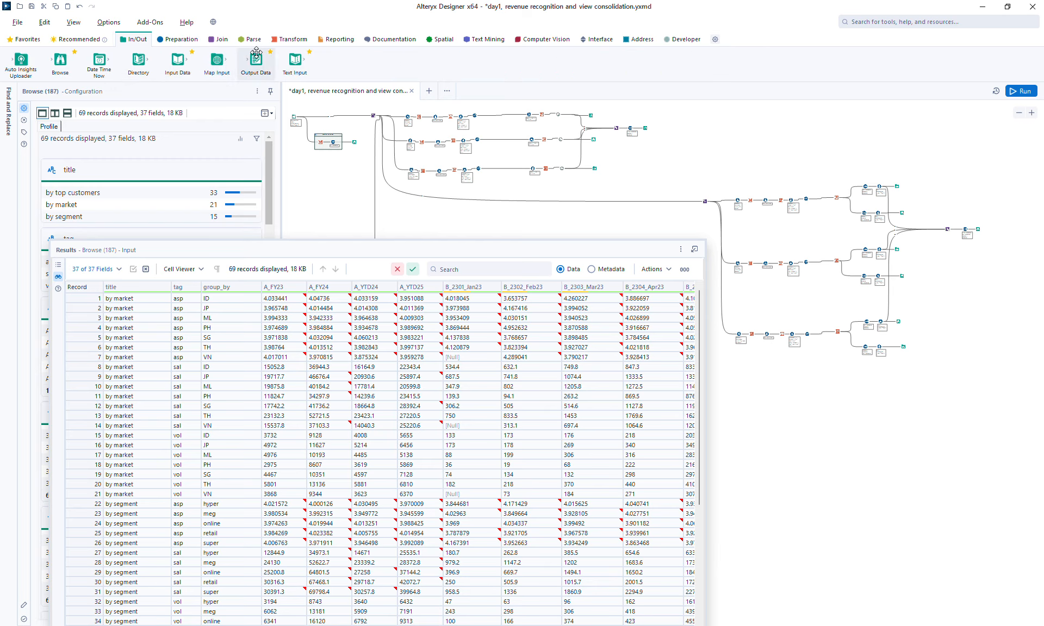
pyautogui.moveTo(256, 59); pyautogui.dragTo(651, 140)
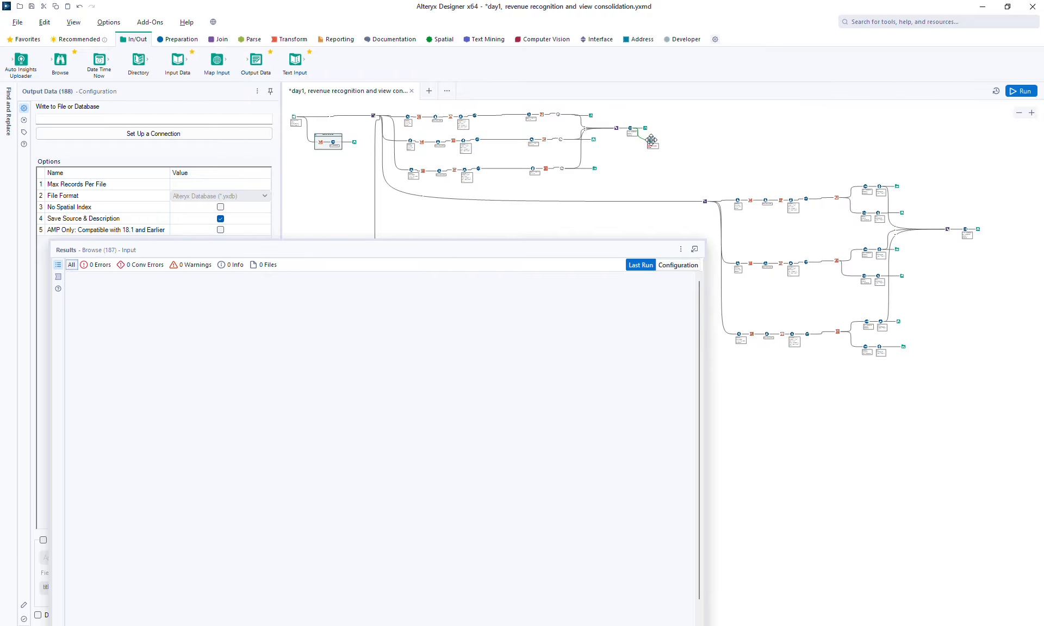
pyautogui.click(179, 140)
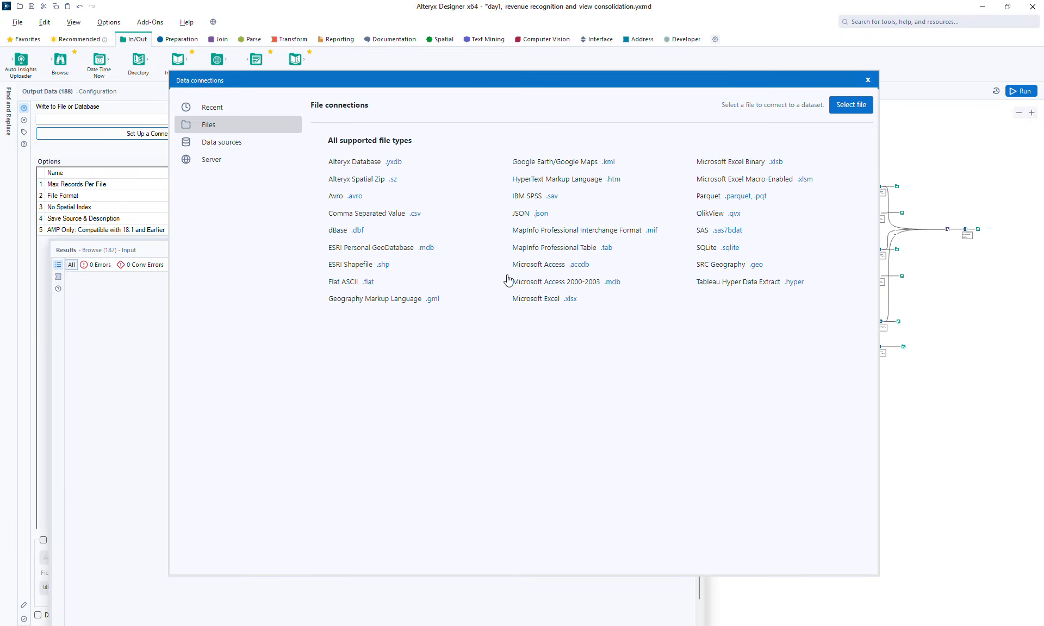
pyautogui.click(552, 300)
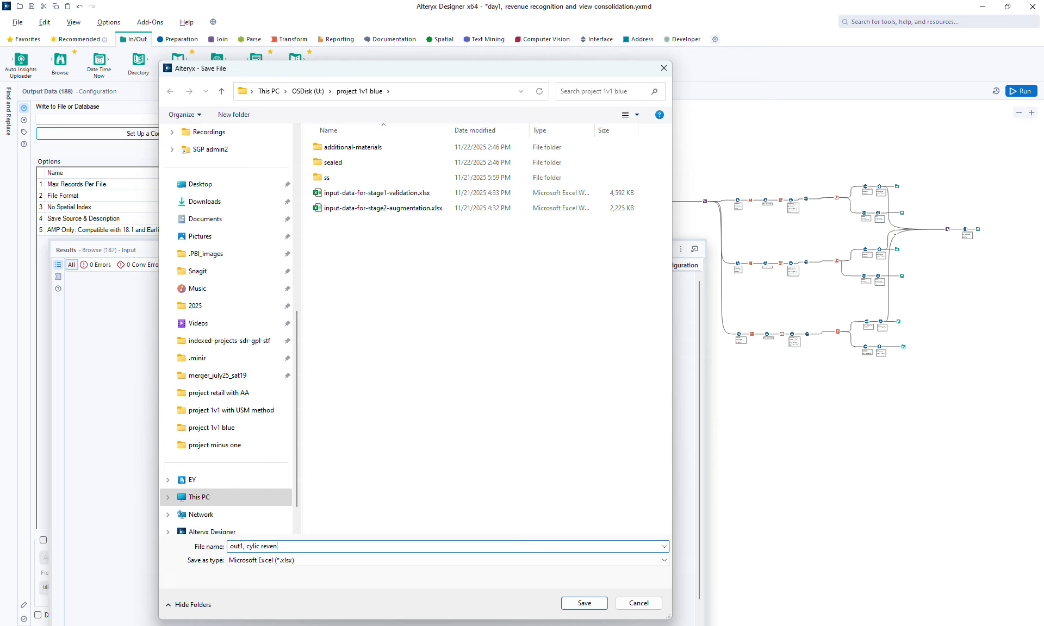
pyautogui.write('ue')
pyautogui.hotkey('ctrl', 'shift', 'Left')
pyautogui.hotkey('ctrl', 'shift', 'Left')
pyautogui.write('revenue recognition, the master cyclic view, params in cols')
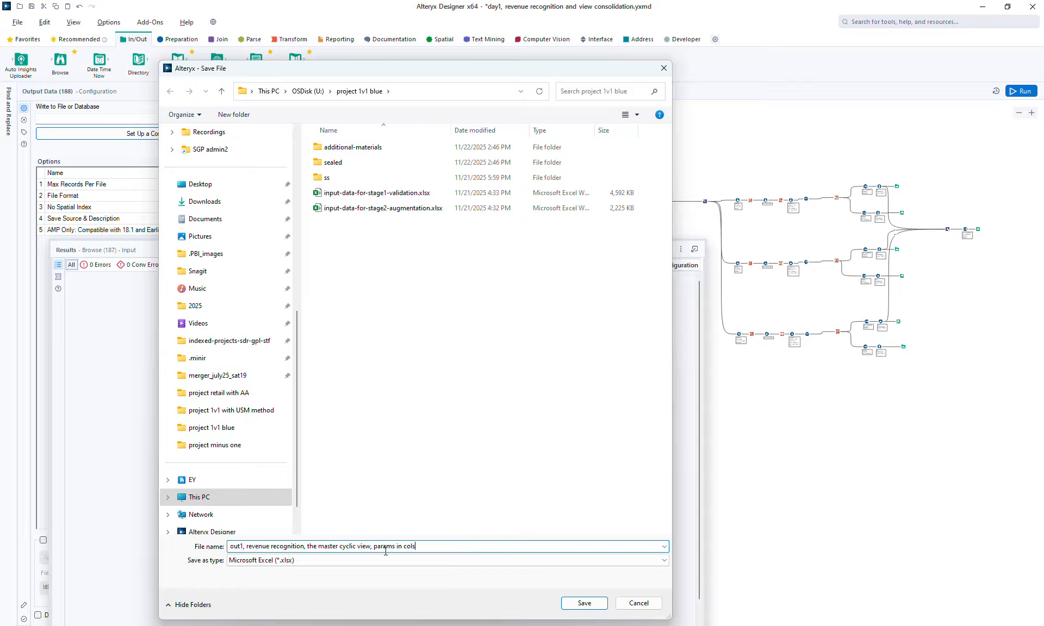
pyautogui.click(577, 605)
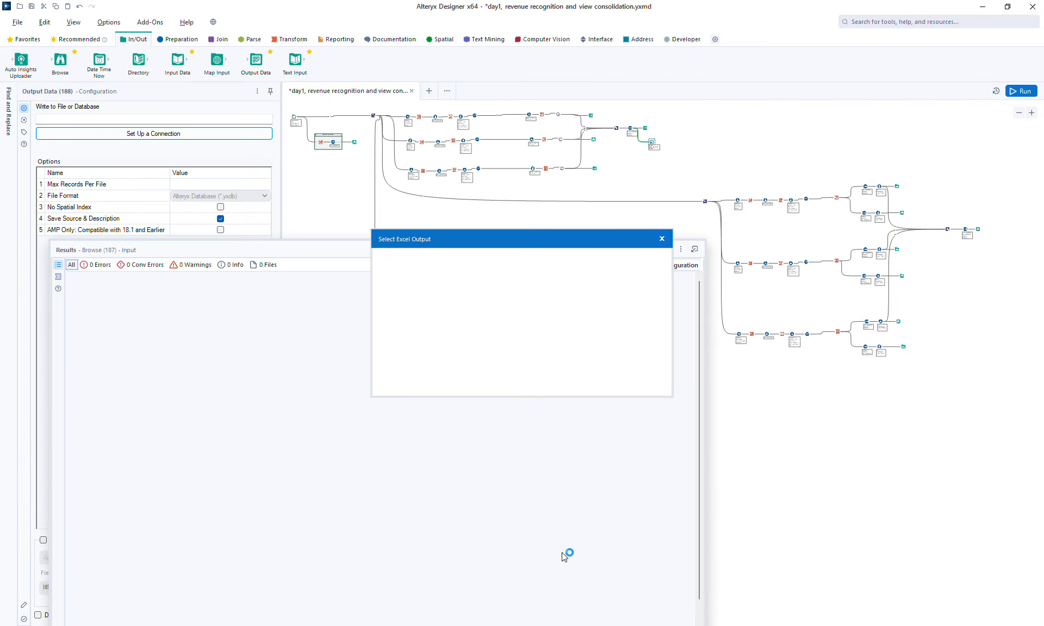
pyautogui.click(635, 382)
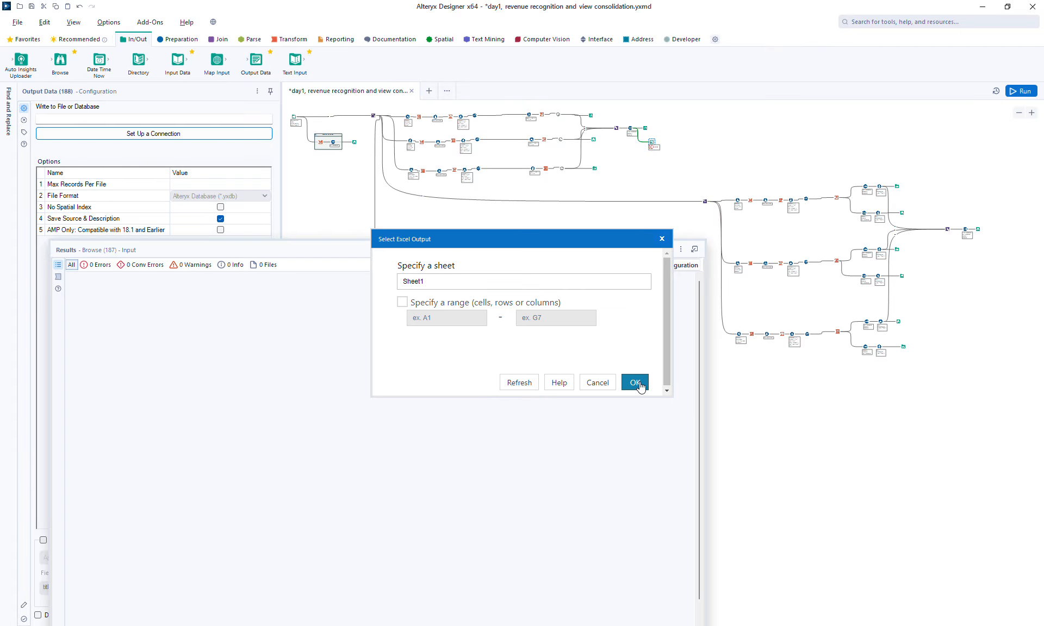
# Step: Run the workflow and filter the results messages to show the written files
pyautogui.click(1018, 91)
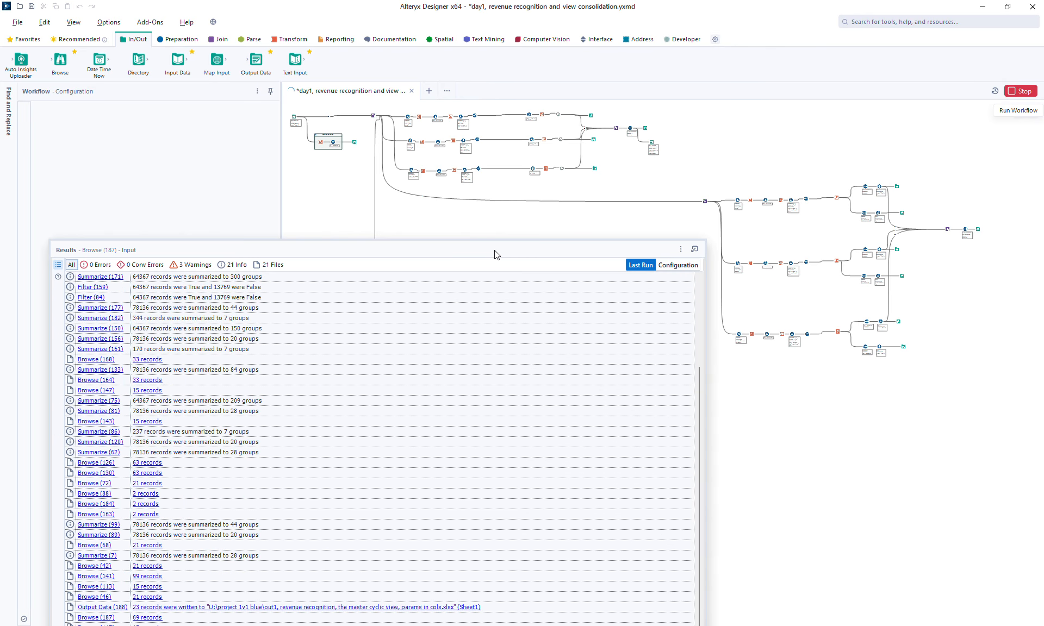
pyautogui.moveTo(537, 244); pyautogui.dragTo(491, 256)
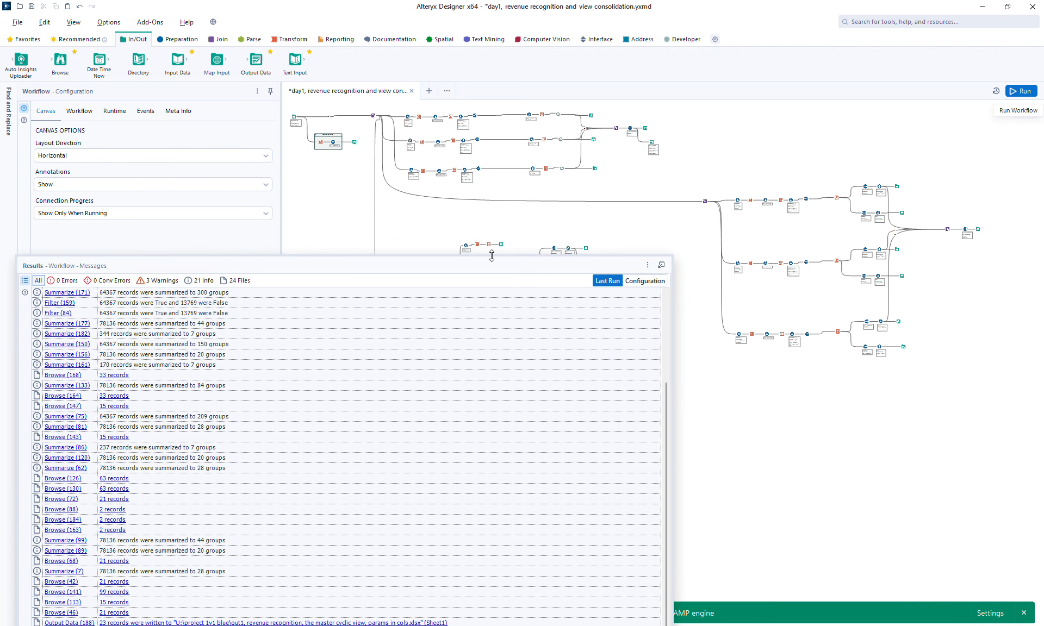
pyautogui.click(244, 282)
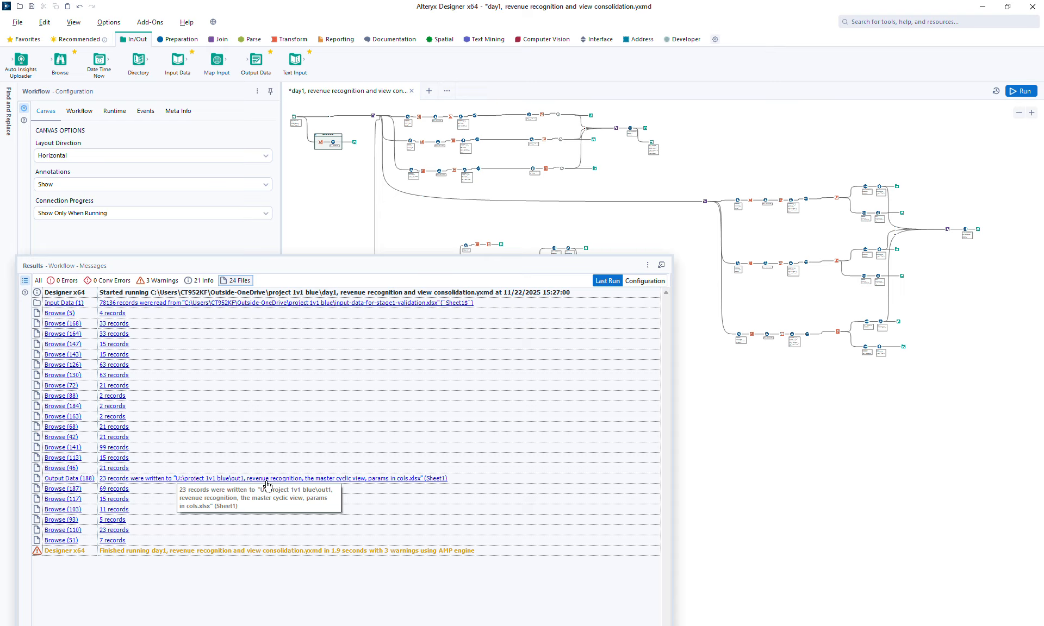
# Step: Open the folder containing the written Excel output from its message, then close the folder window
pyautogui.rightClick(386, 480)
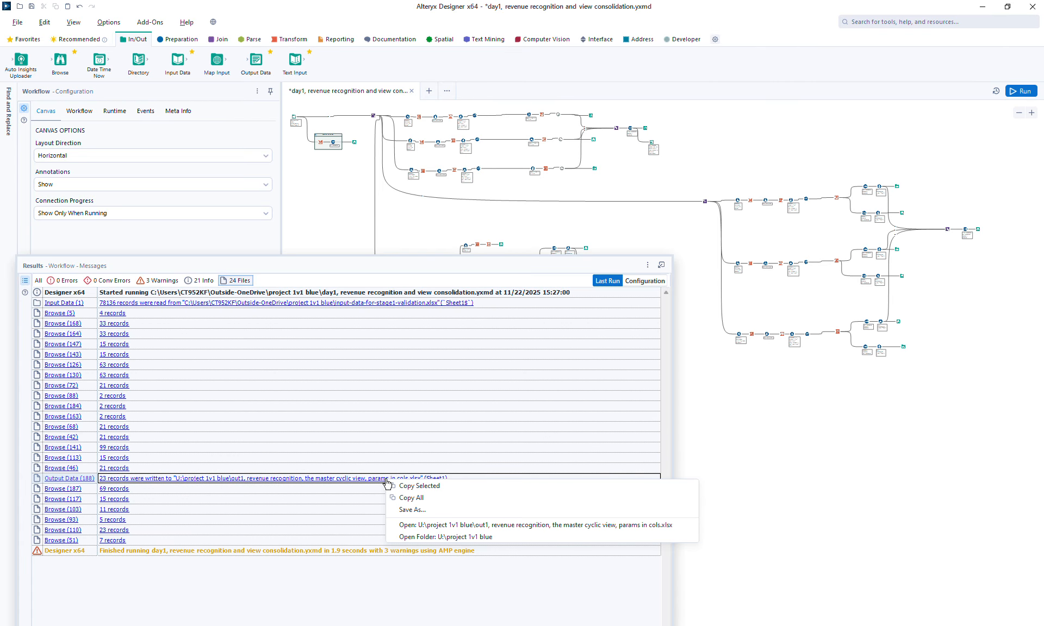
pyautogui.click(482, 537)
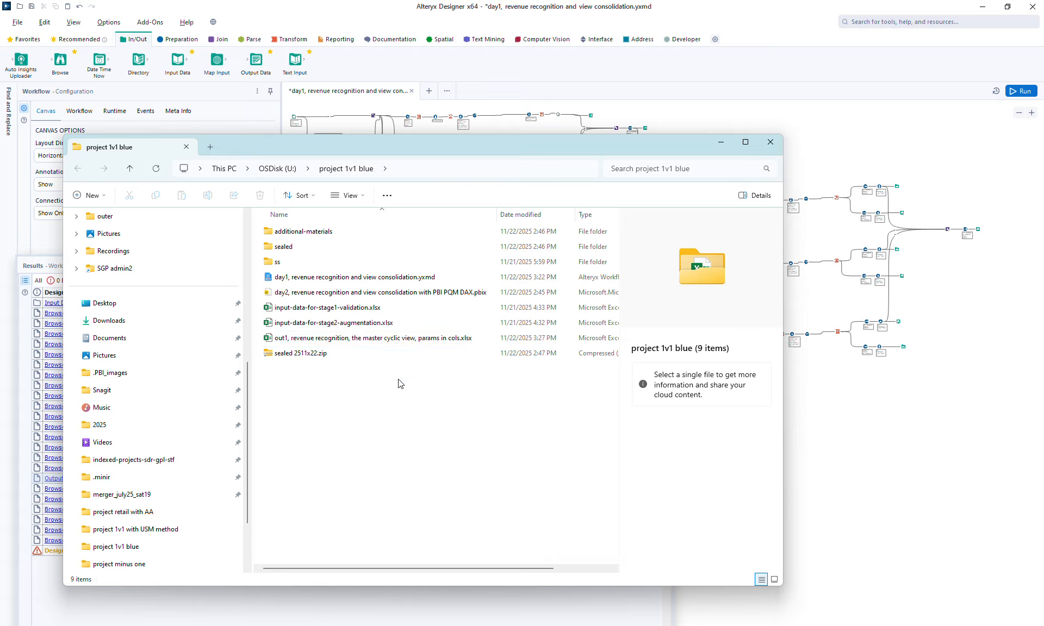
pyautogui.click(773, 147)
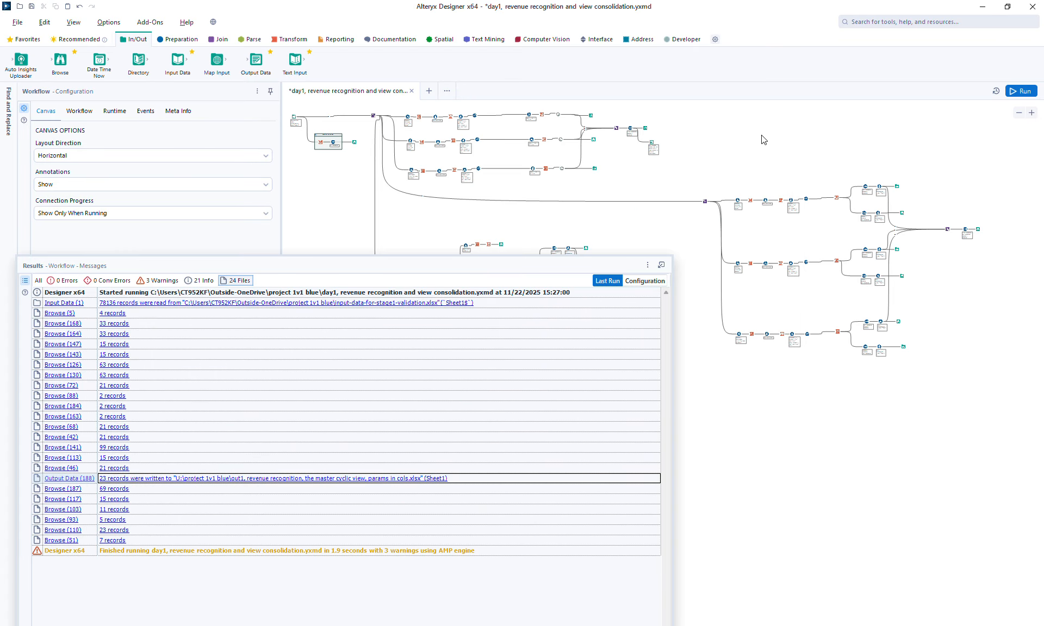
# Step: Examine the results of the upper workflow's final Browse and its copy options
pyautogui.moveTo(310, 265); pyautogui.dragTo(488, 315)
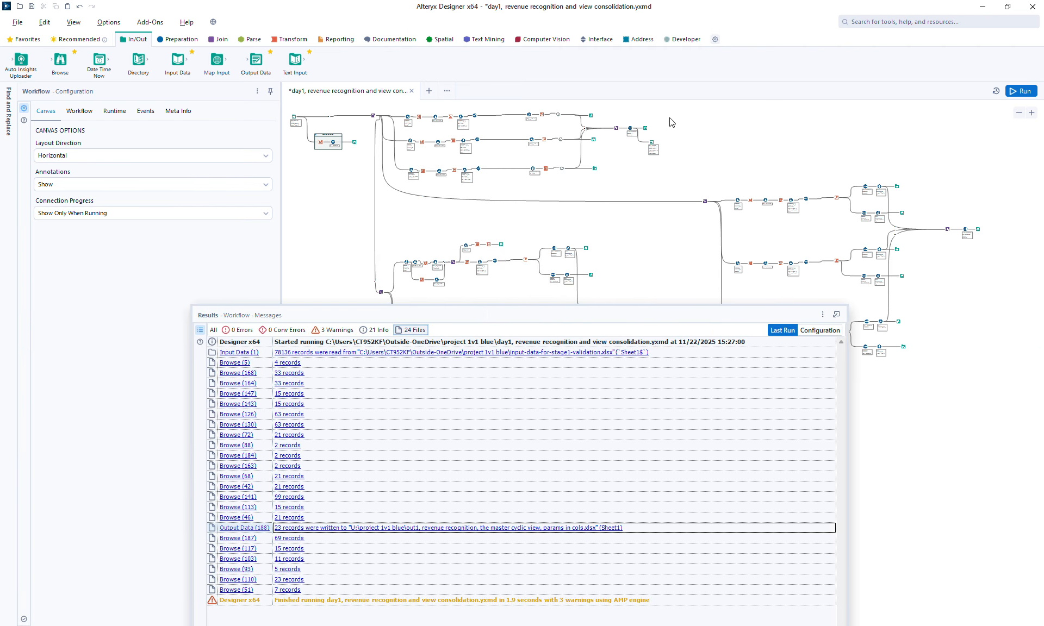
pyautogui.click(646, 129)
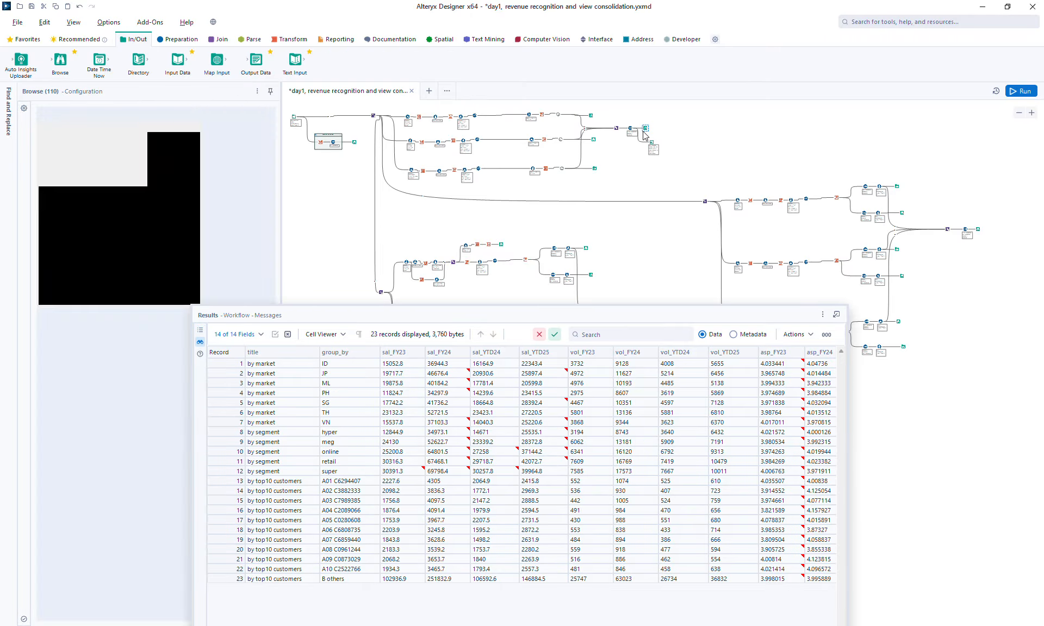
pyautogui.rightClick(443, 369)
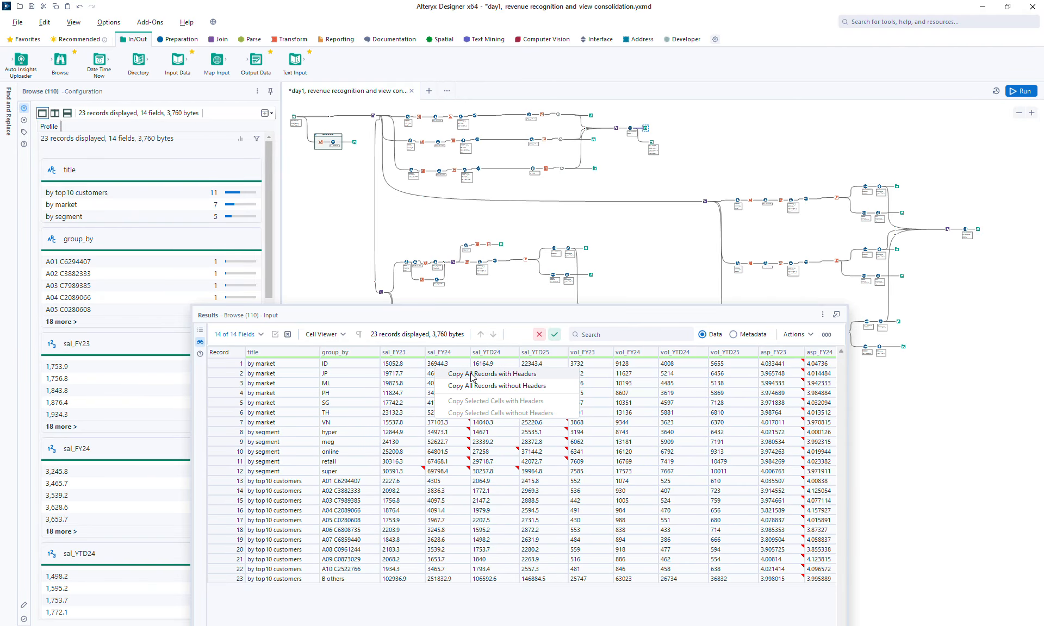
pyautogui.click(714, 153)
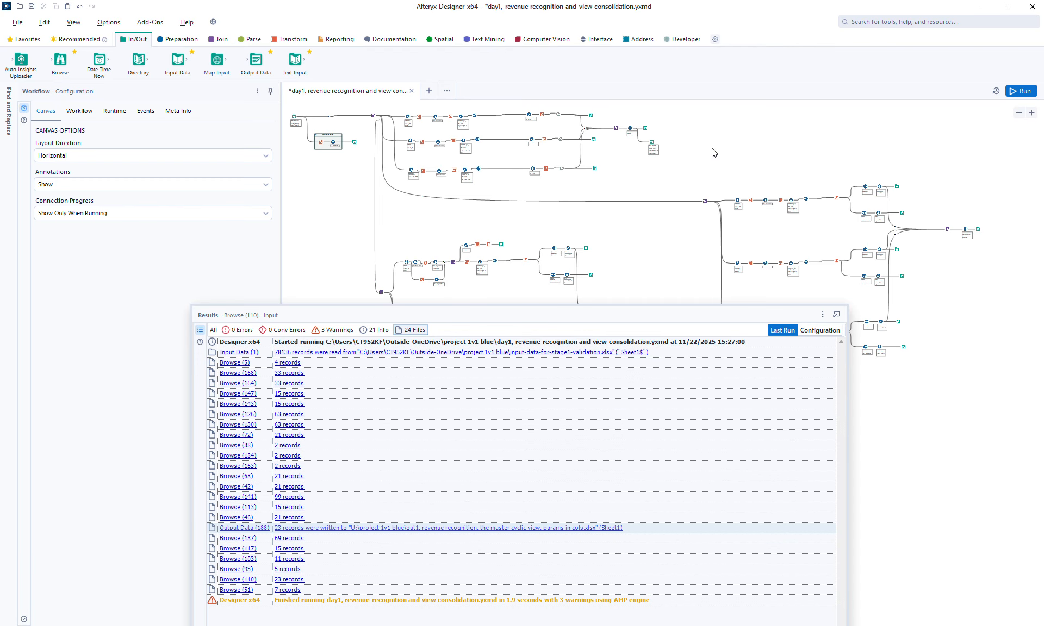